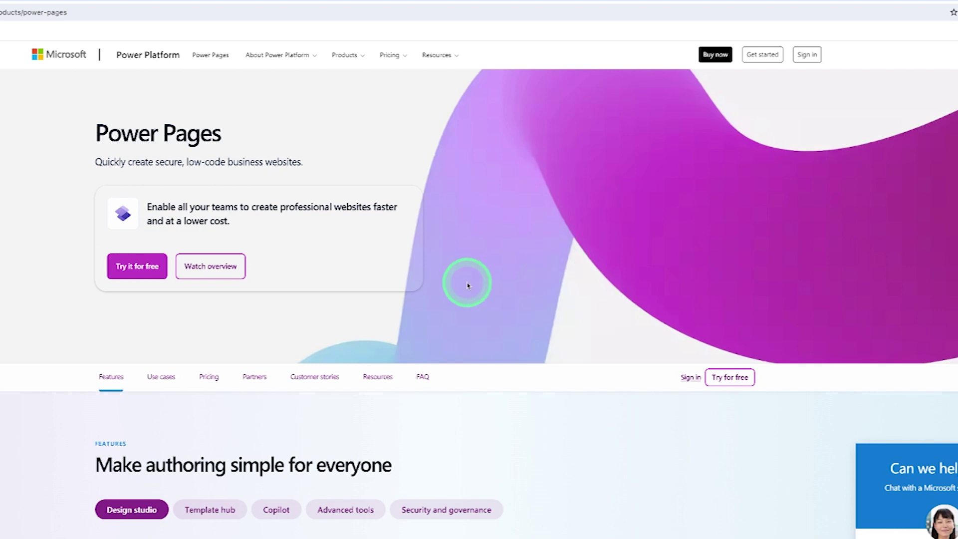
# Step: Sign up for the 30-day free trial with the saved email, accept the terms, and sign in
pyautogui.click(132, 263)
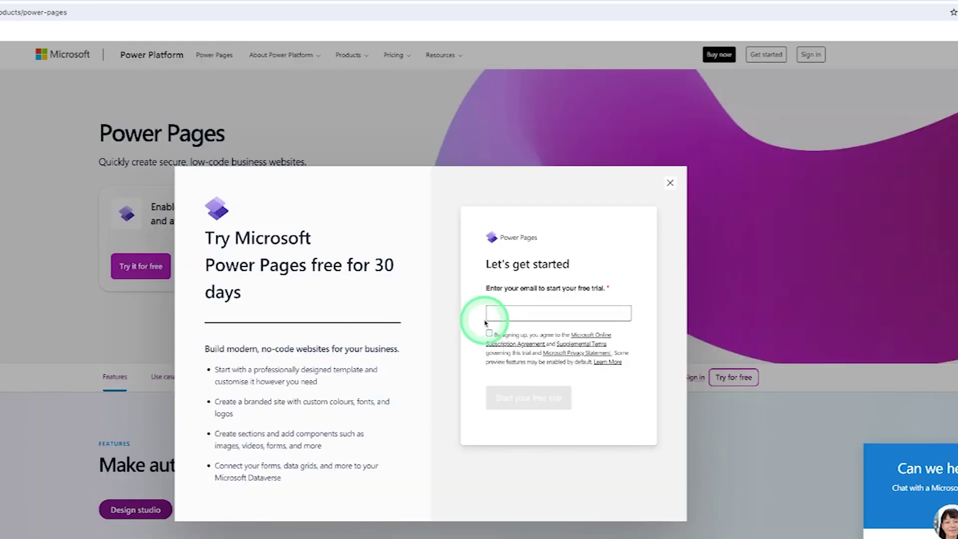
pyautogui.click(499, 315)
pyautogui.click(504, 316)
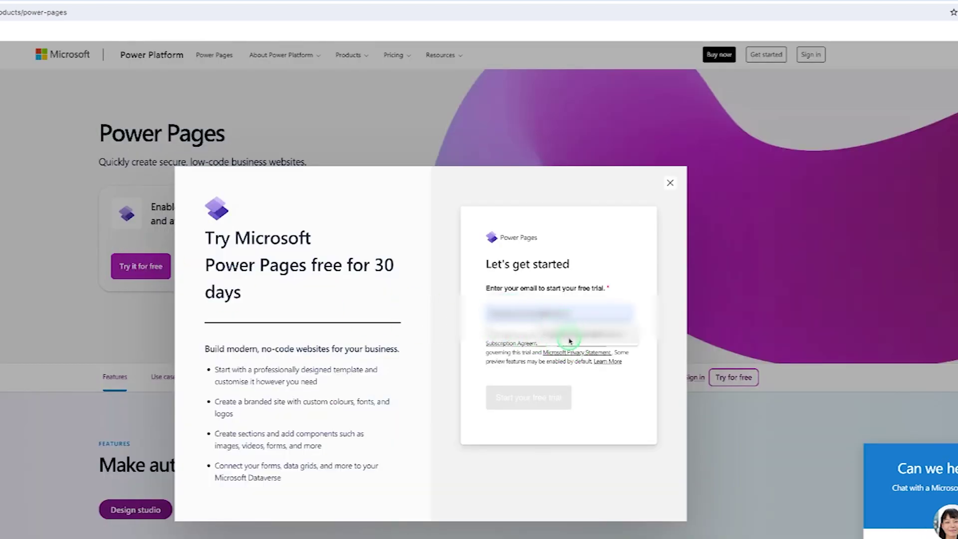
pyautogui.click(491, 333)
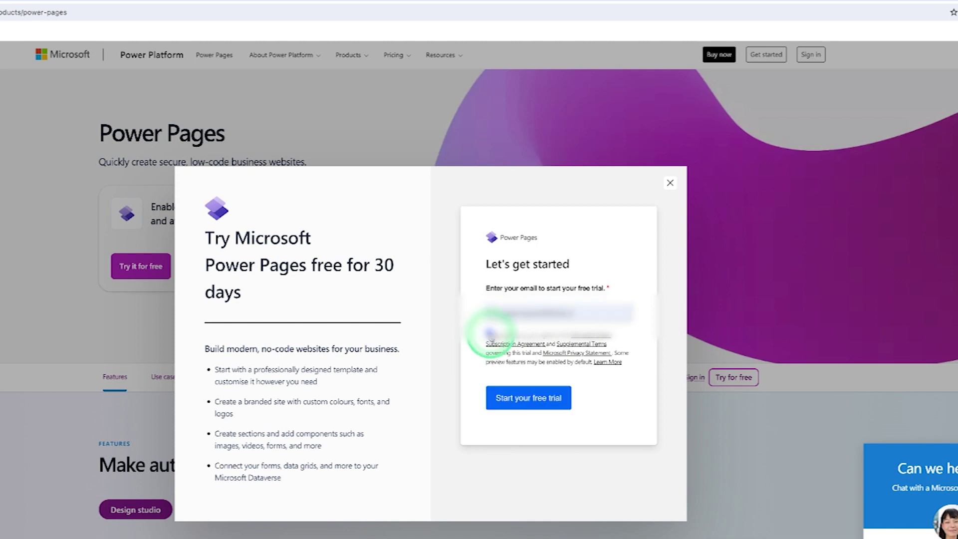
pyautogui.click(519, 399)
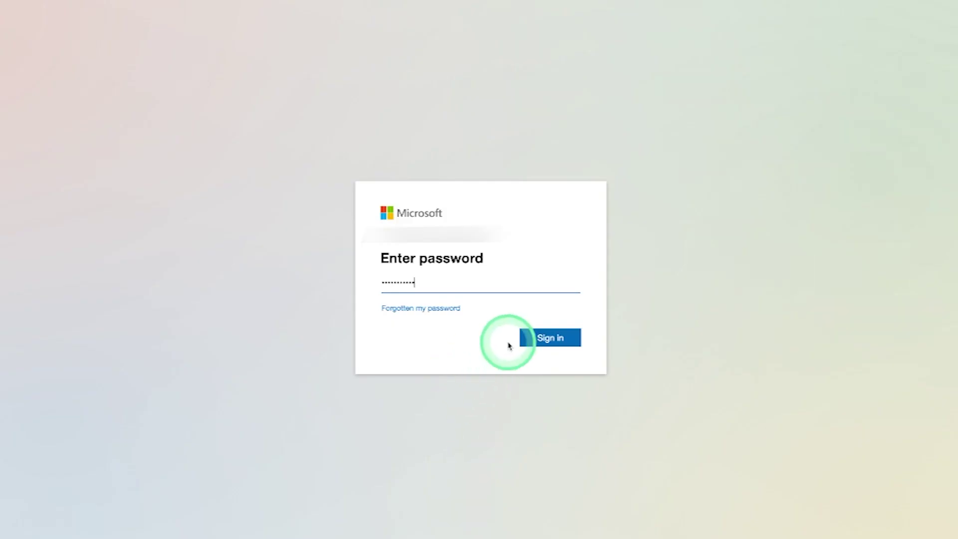
pyautogui.click(550, 338)
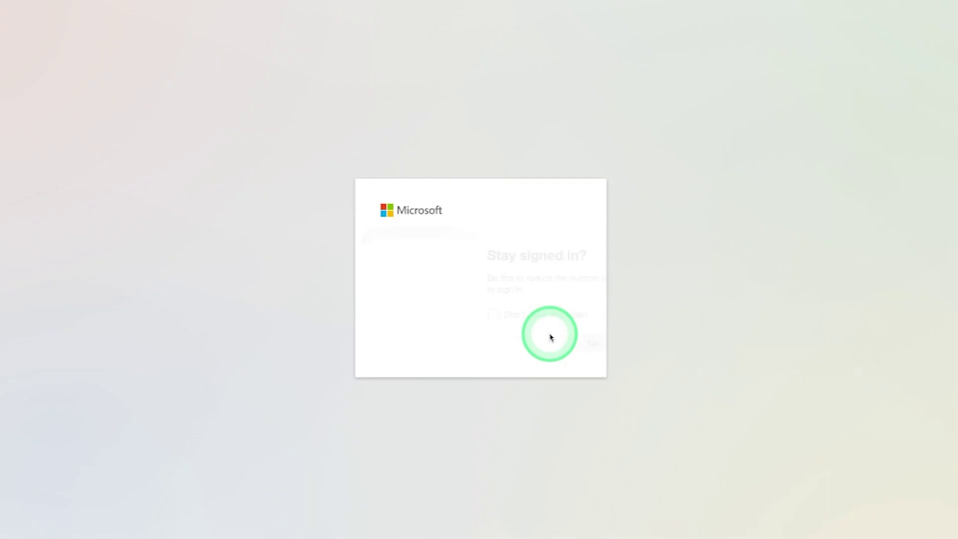
pyautogui.click(551, 338)
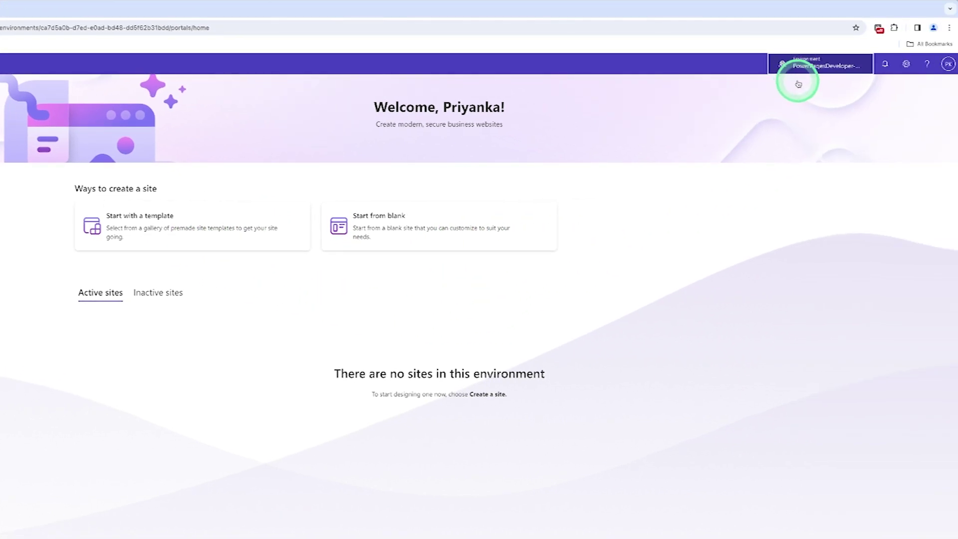
pyautogui.click(794, 72)
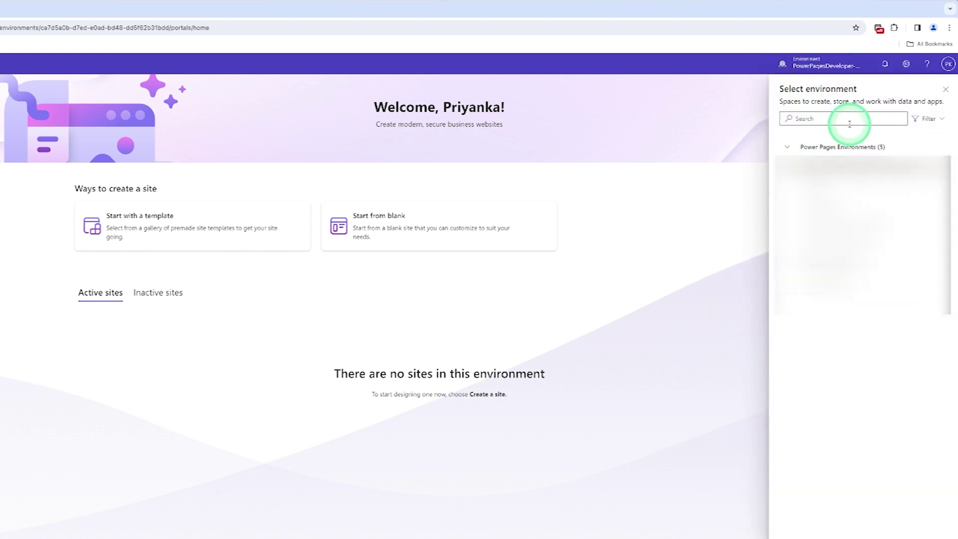
pyautogui.click(885, 64)
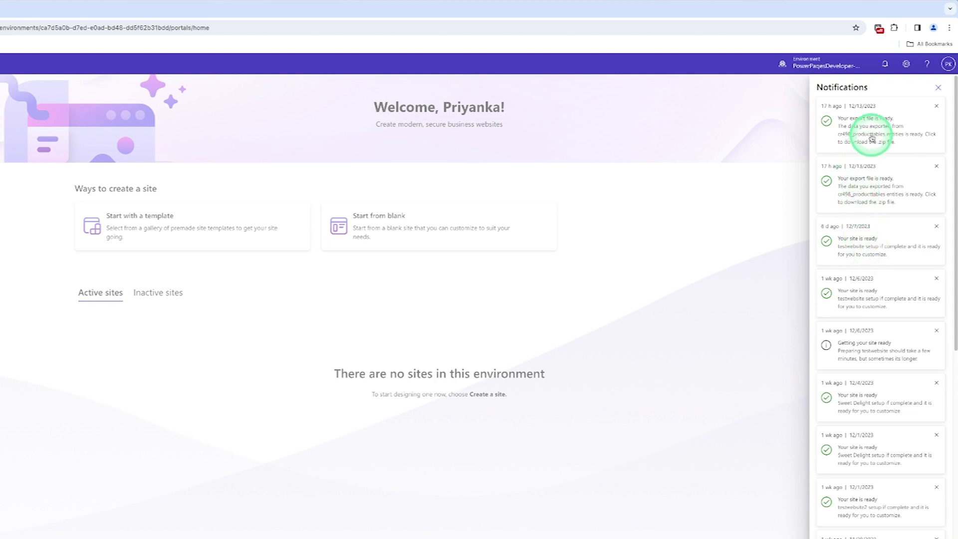
pyautogui.click(907, 64)
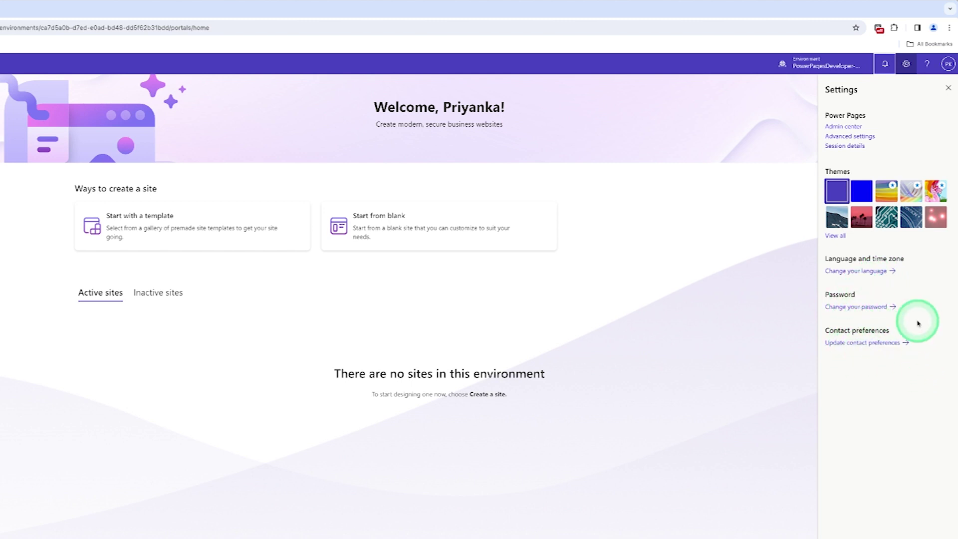
pyautogui.click(928, 64)
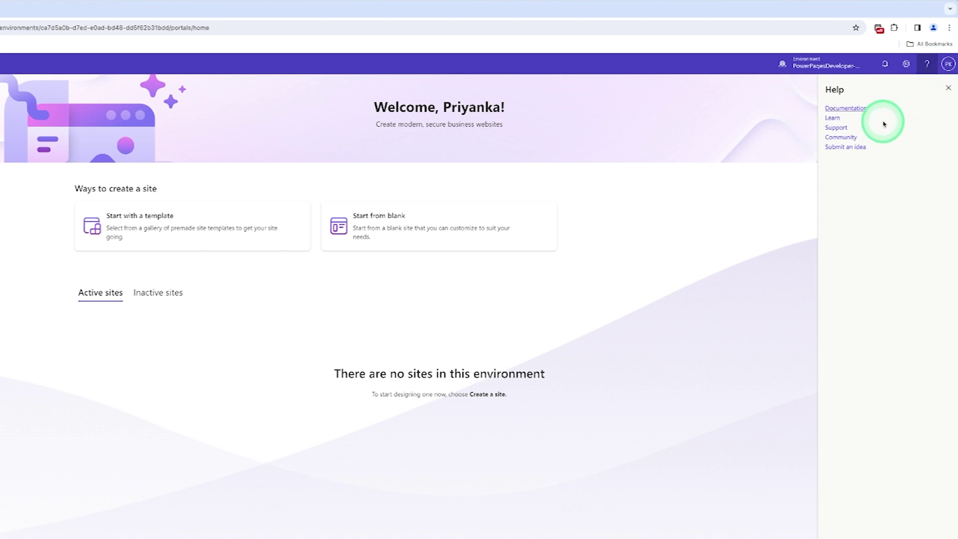
pyautogui.click(950, 64)
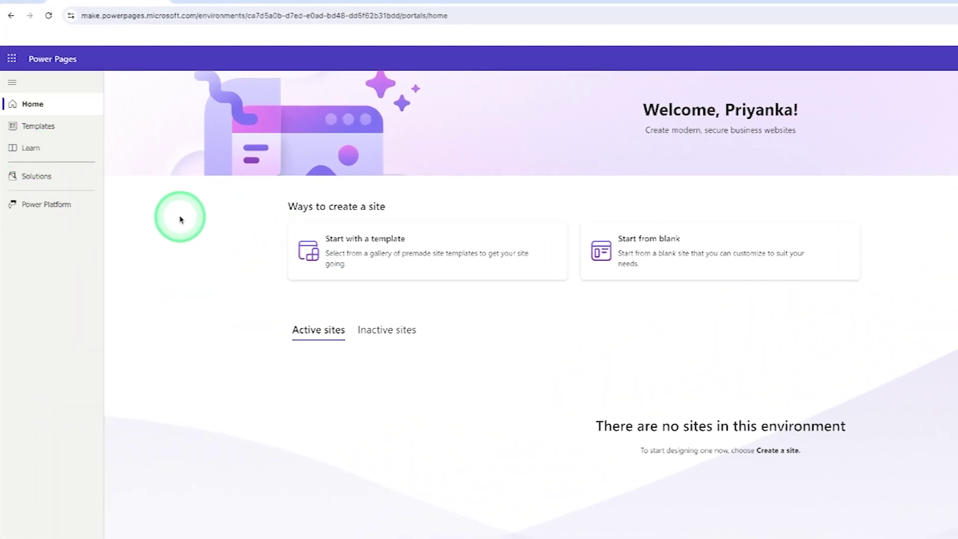
# Step: Scroll through the Templates gallery, then switch to the Learn hub
pyautogui.click(22, 129)
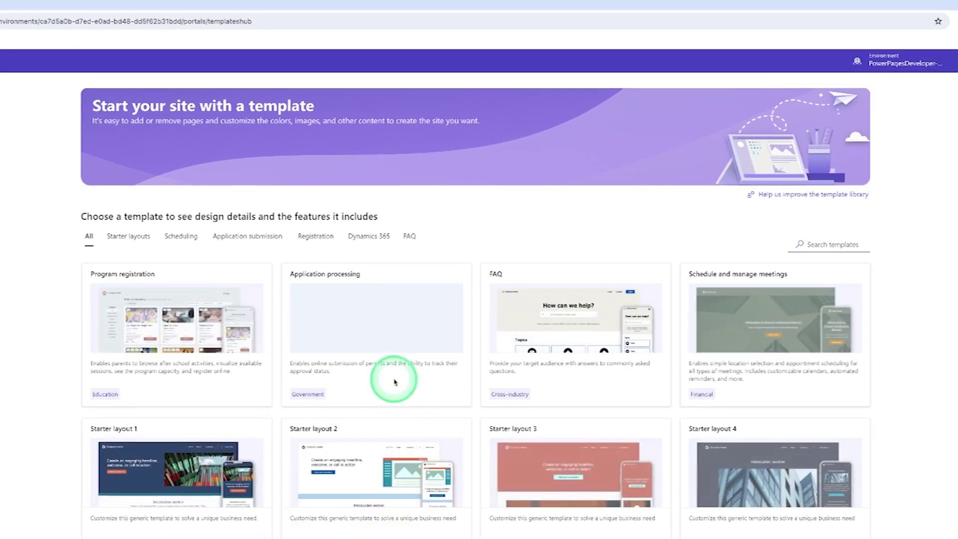
pyautogui.moveTo(445, 337)
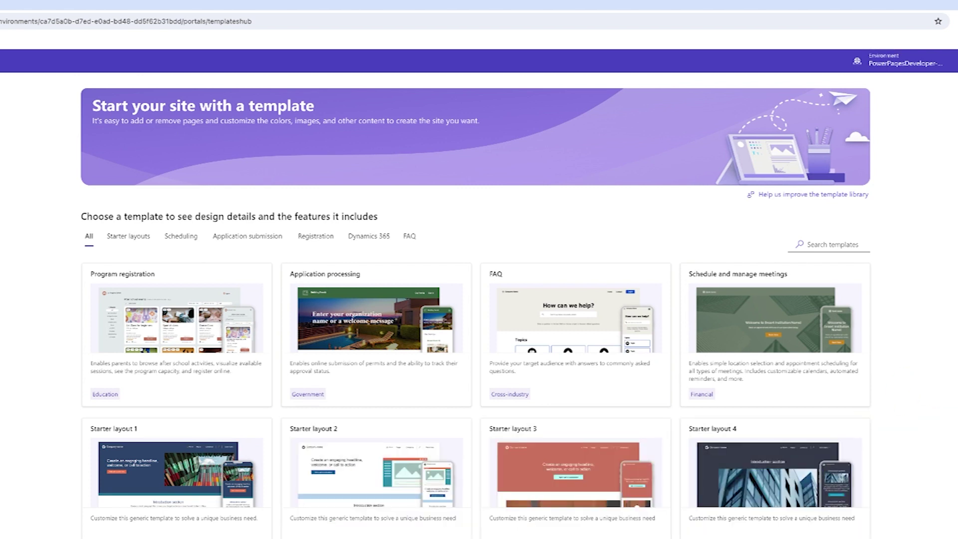
pyautogui.scroll(-8, 954, 483)
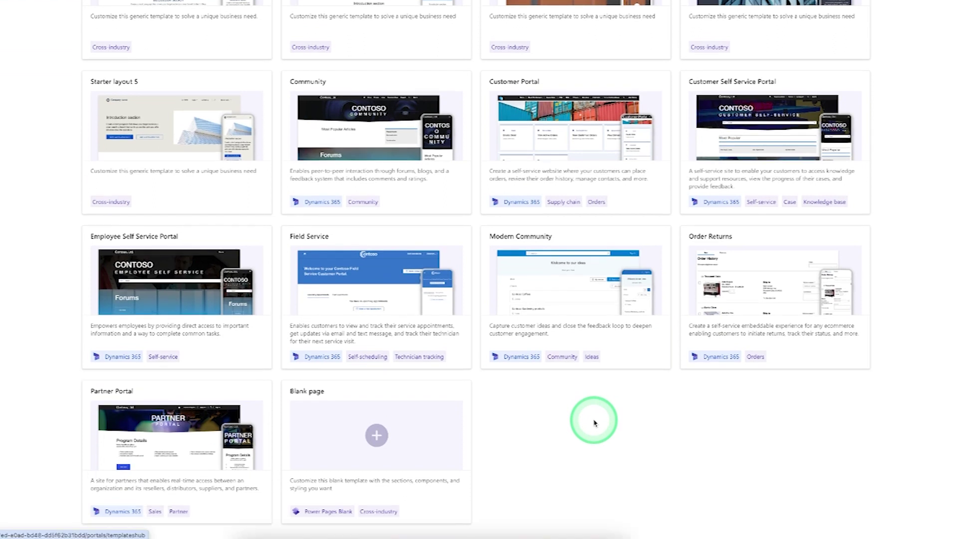
pyautogui.scroll(2, 649, 419)
pyautogui.scroll(-2, 591, 420)
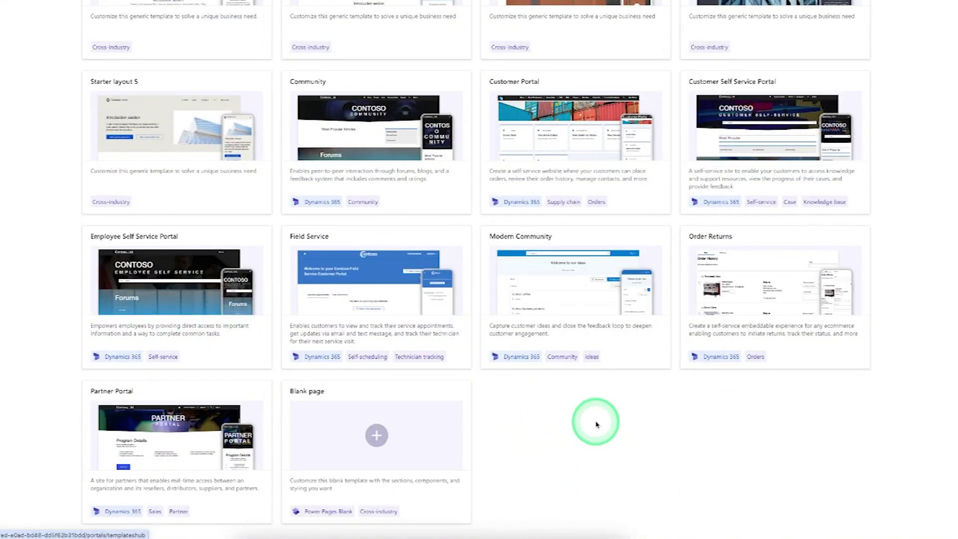
pyautogui.scroll(6, 956, 209)
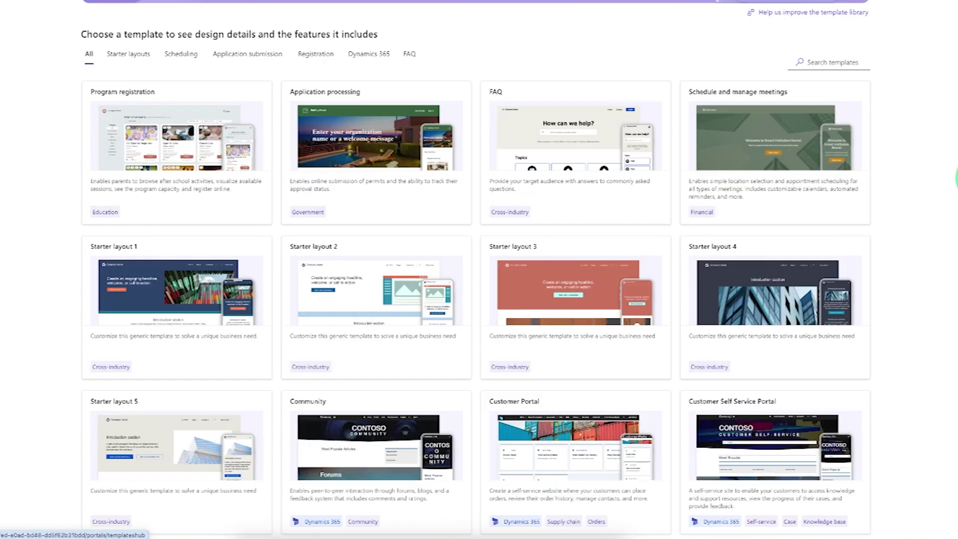
pyautogui.scroll(1, 813, 171)
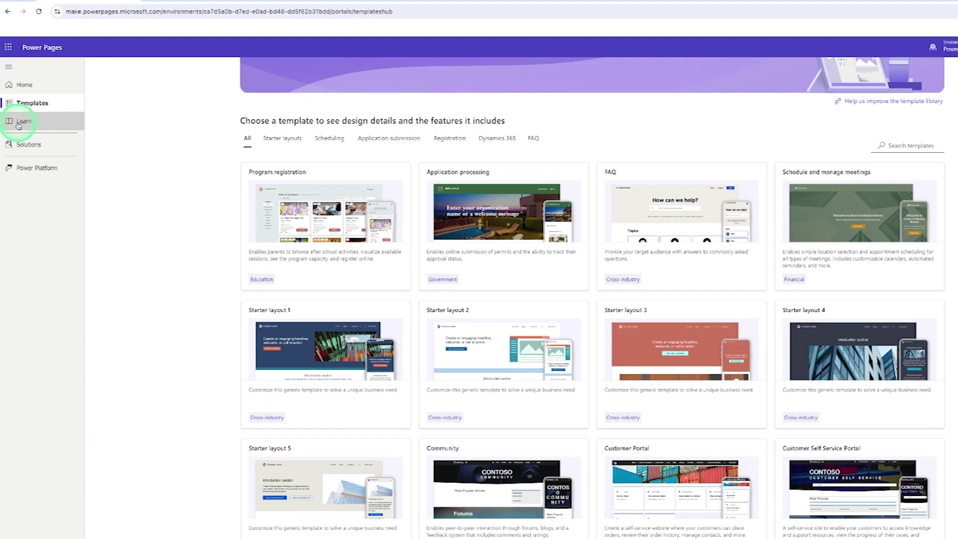
pyautogui.click(19, 124)
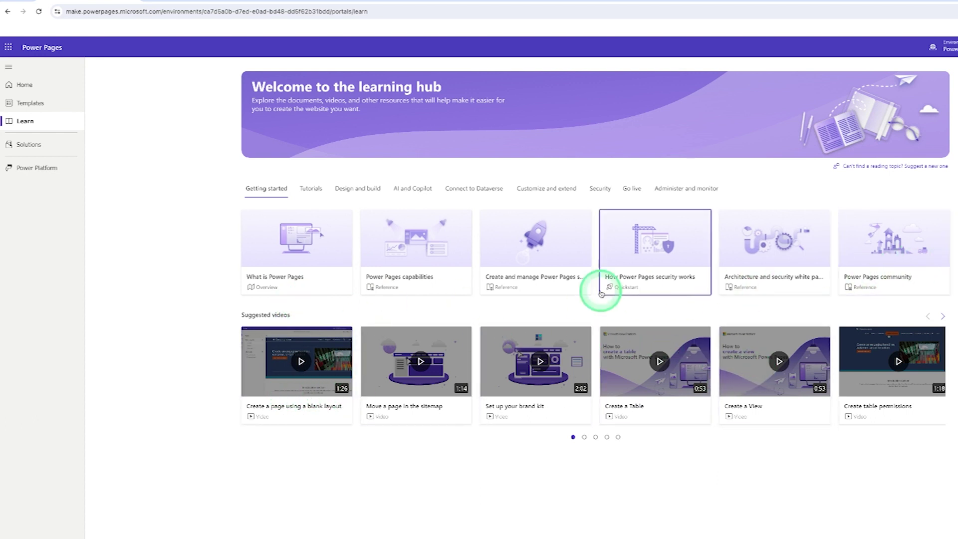
# Step: Browse the Tutorials and Design and build learning topics, then view the Solutions list
pyautogui.click(311, 194)
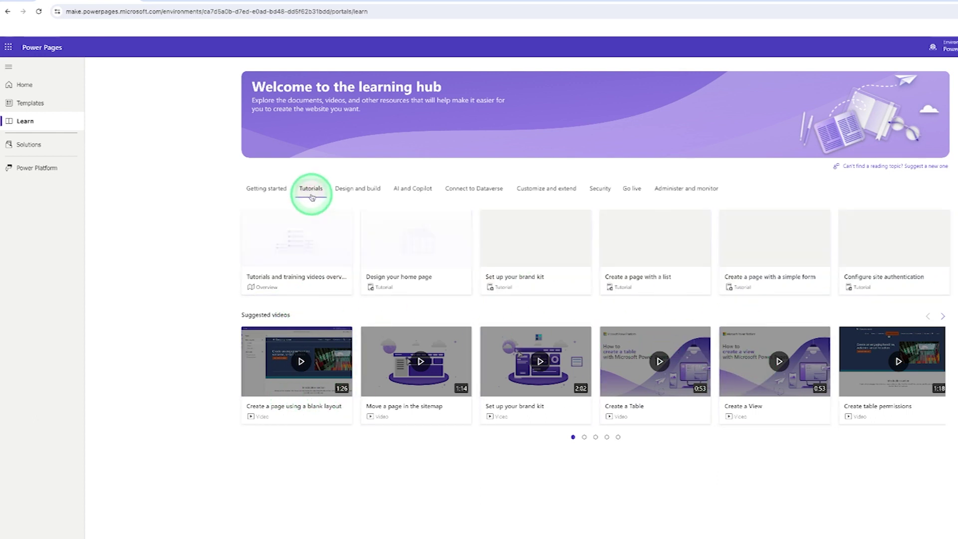
pyautogui.click(370, 188)
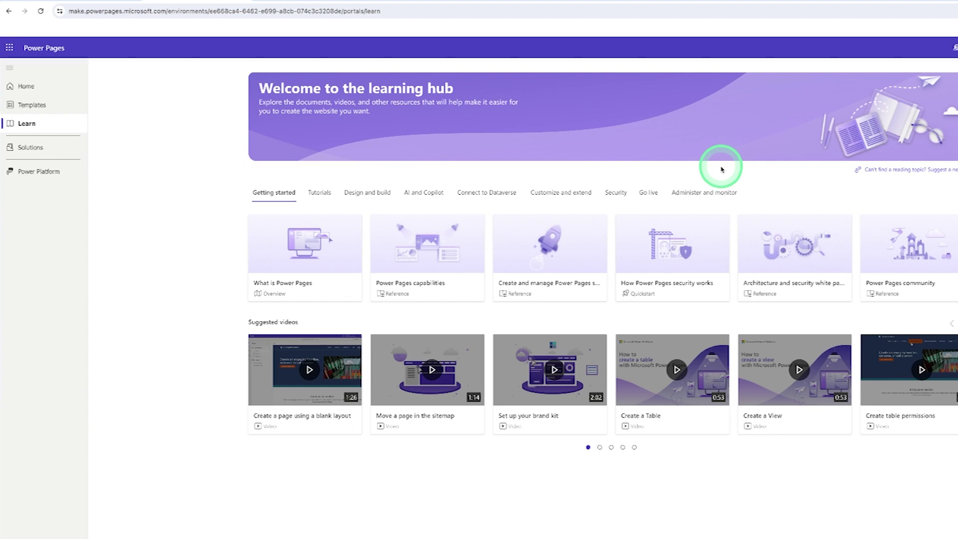
pyautogui.click(51, 147)
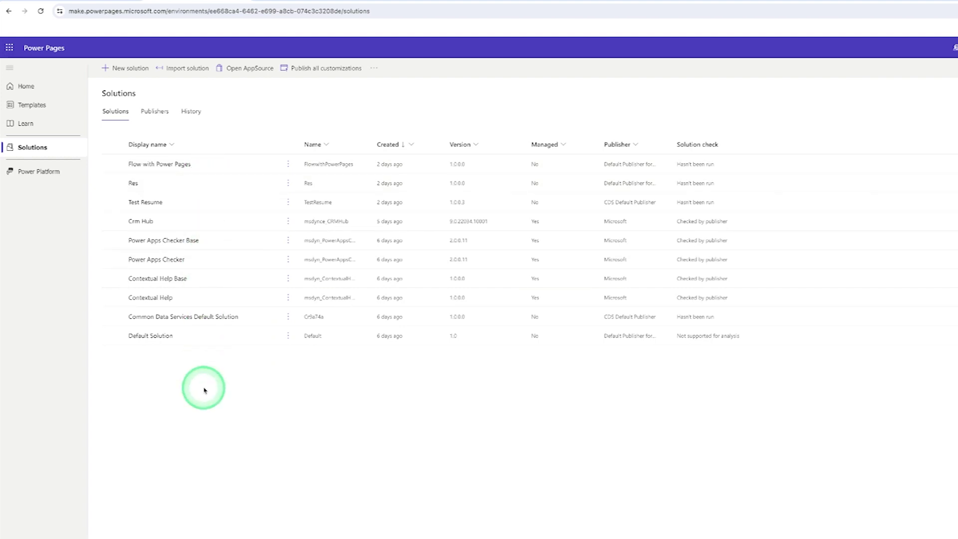
pyautogui.click(27, 176)
# Step: Glance at the Power Platform apps flyout, then go back to Home to see both sites
pyautogui.click(137, 159)
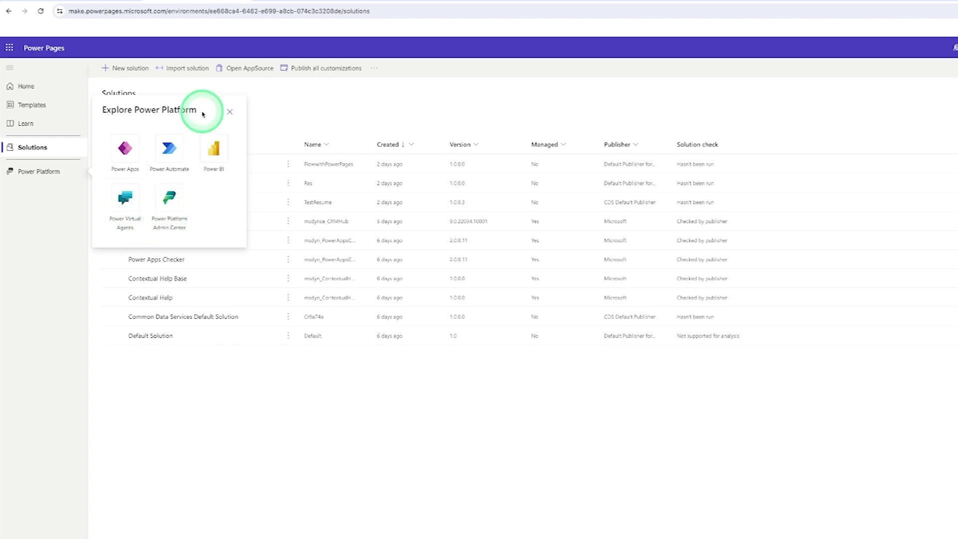
pyautogui.click(50, 88)
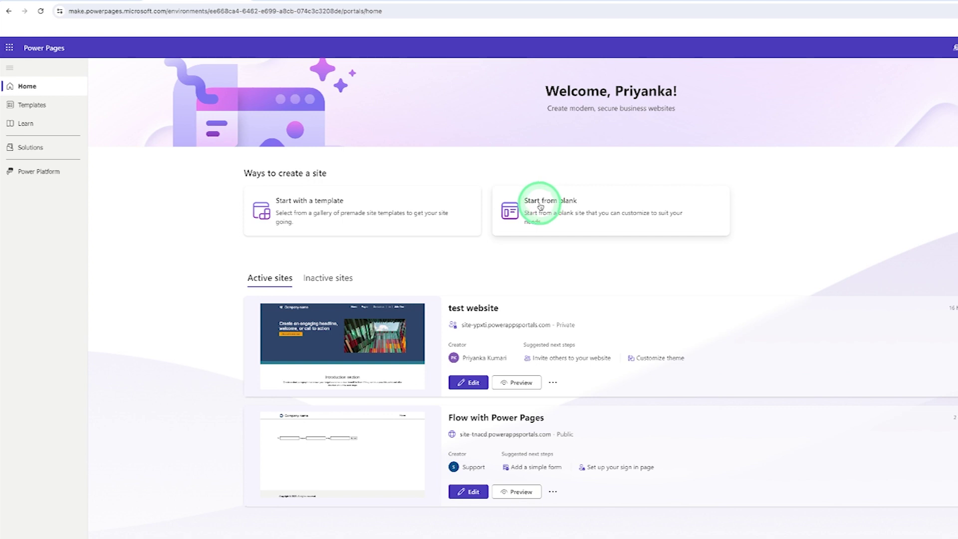
# Step: Preview Starter layout 1's subpage, Contact us and mobile designs, then choose it as the template
pyautogui.click(407, 225)
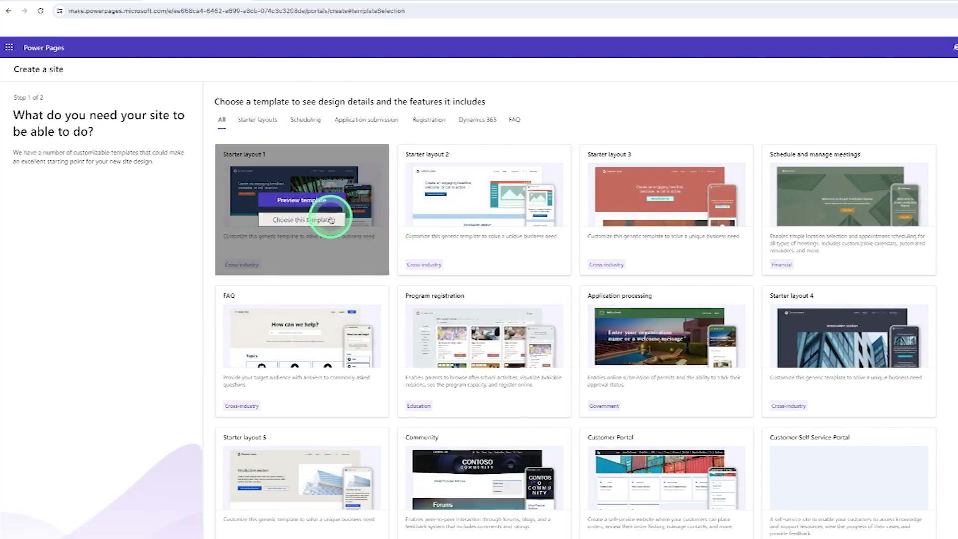
pyautogui.click(325, 207)
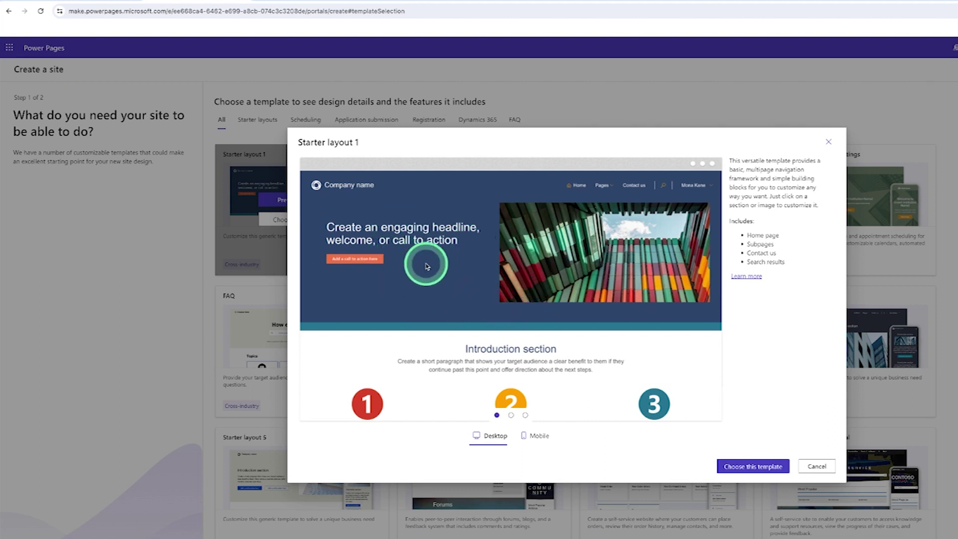
pyautogui.click(511, 415)
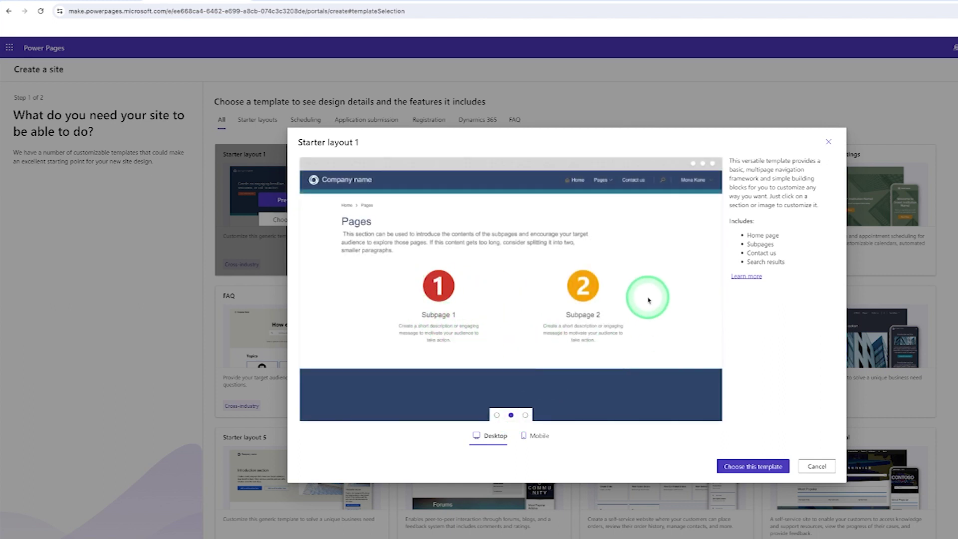
pyautogui.click(526, 415)
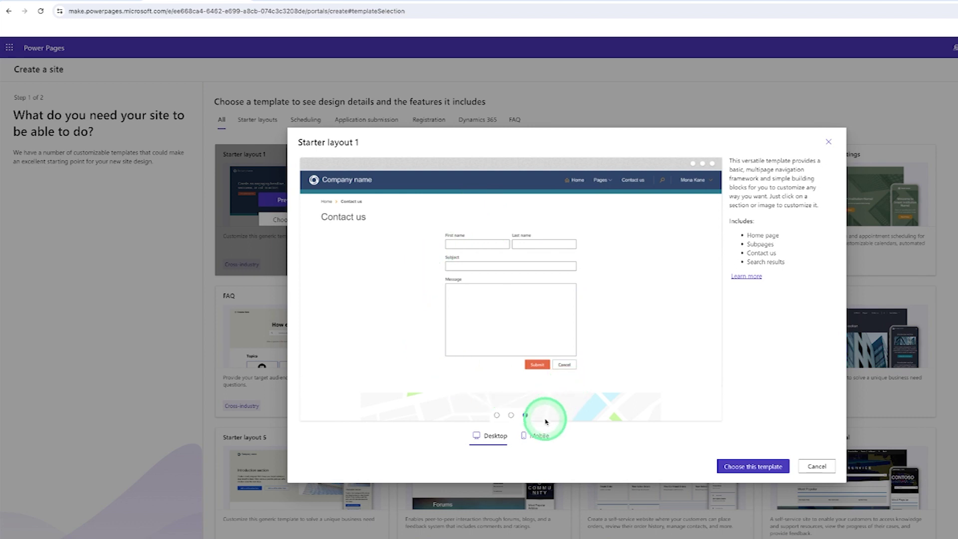
pyautogui.click(539, 436)
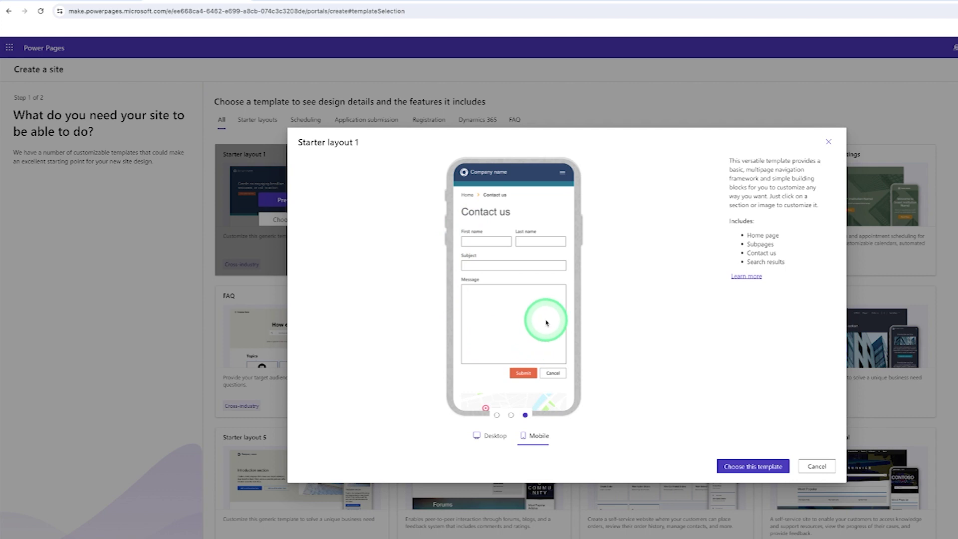
pyautogui.click(510, 415)
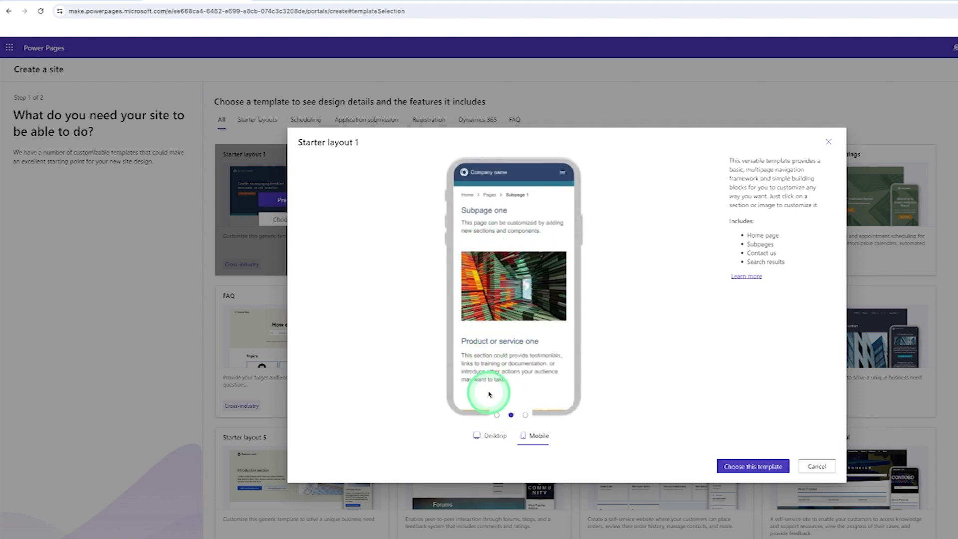
pyautogui.click(497, 415)
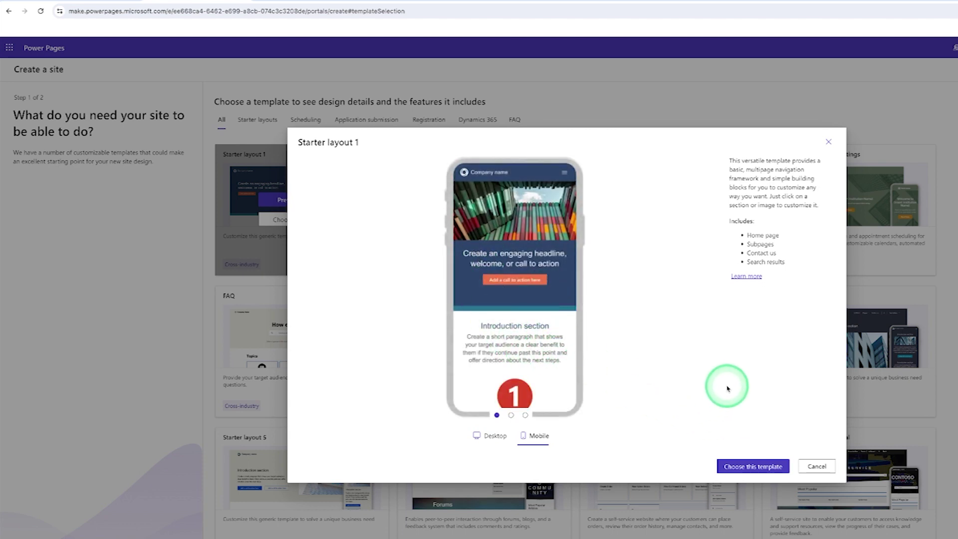
pyautogui.click(753, 466)
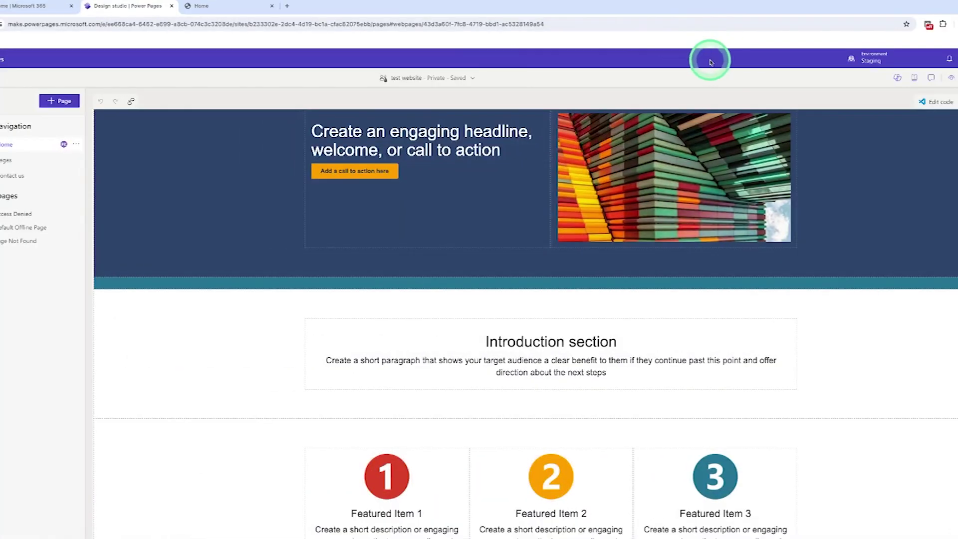
pyautogui.click(221, 6)
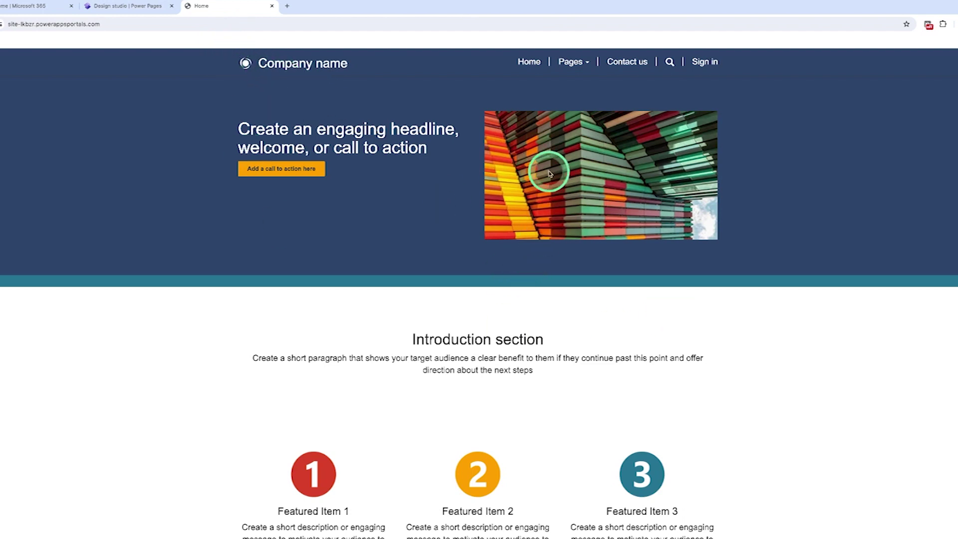
pyautogui.click(574, 61)
pyautogui.click(562, 103)
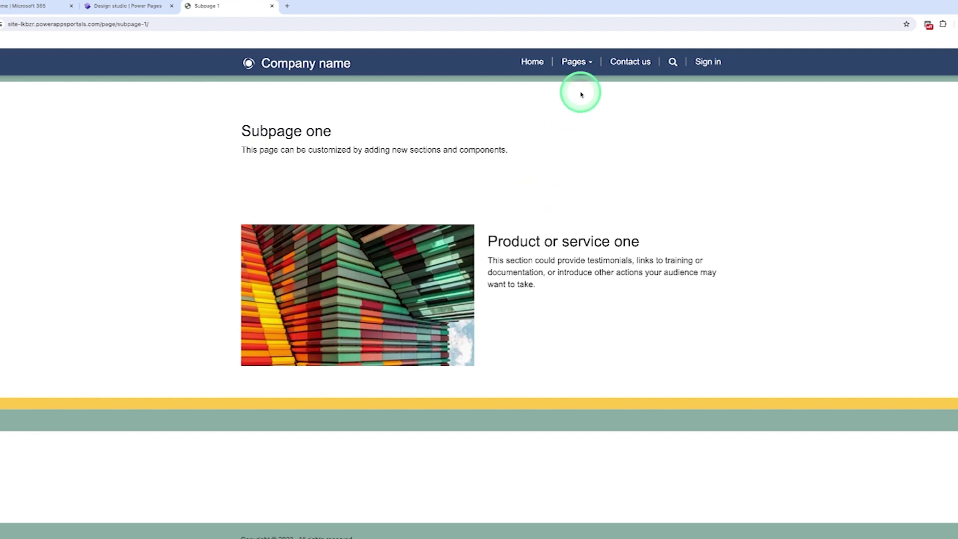
pyautogui.click(630, 66)
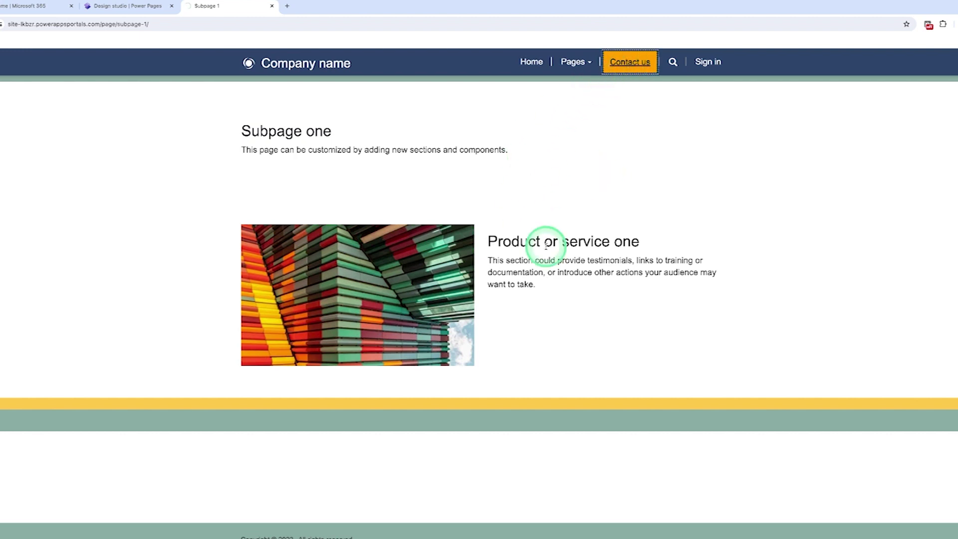
pyautogui.rightClick(428, 150)
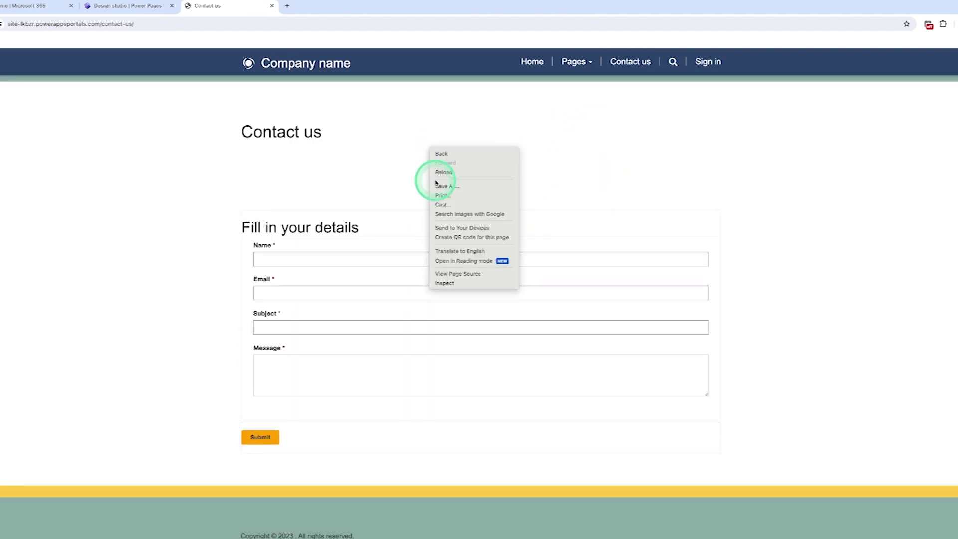
pyautogui.click(465, 282)
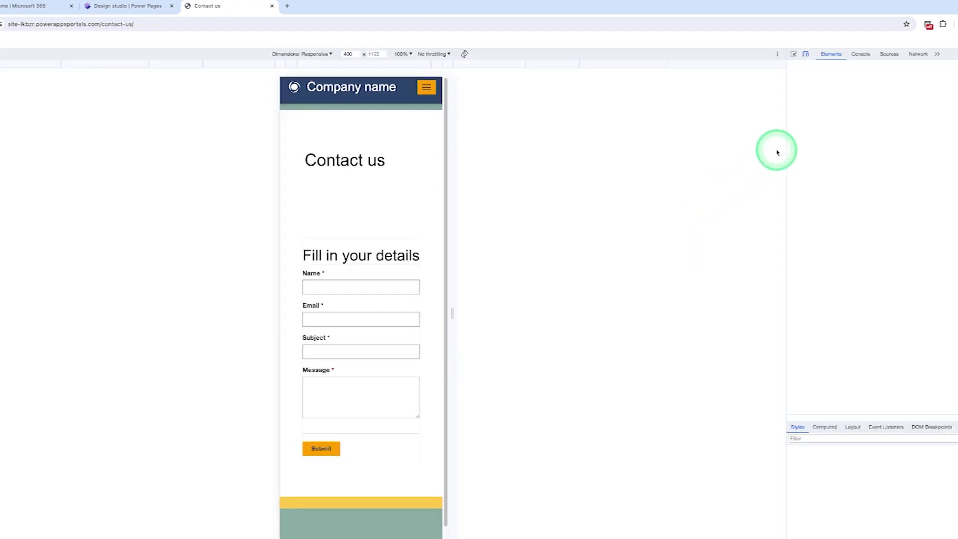
pyautogui.scroll(-1, 345, 304)
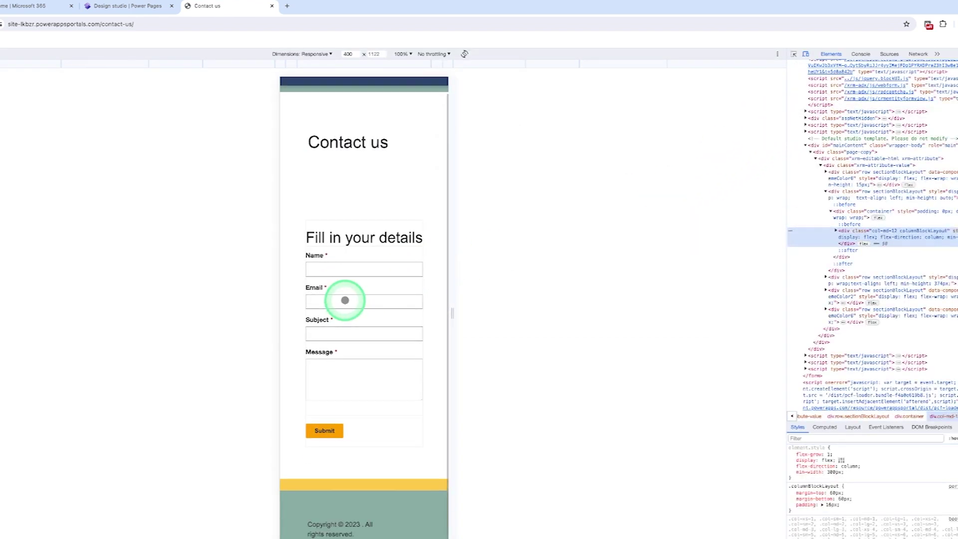
pyautogui.scroll(1, 345, 300)
pyautogui.click(433, 88)
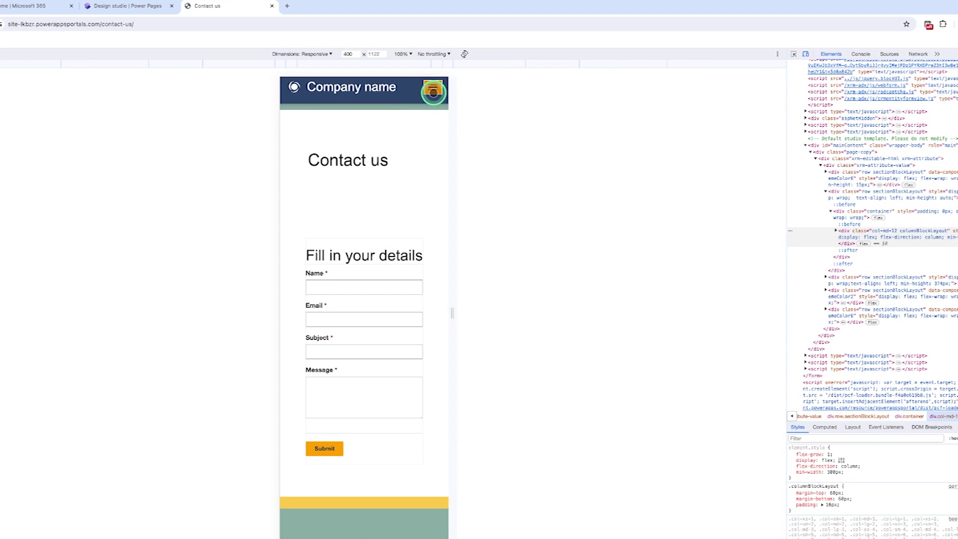
pyautogui.click(304, 128)
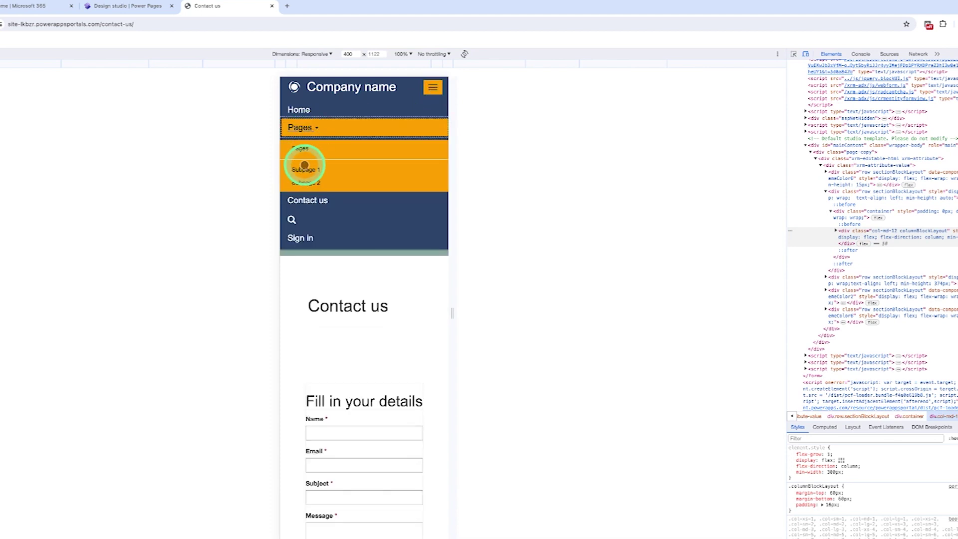
pyautogui.click(305, 165)
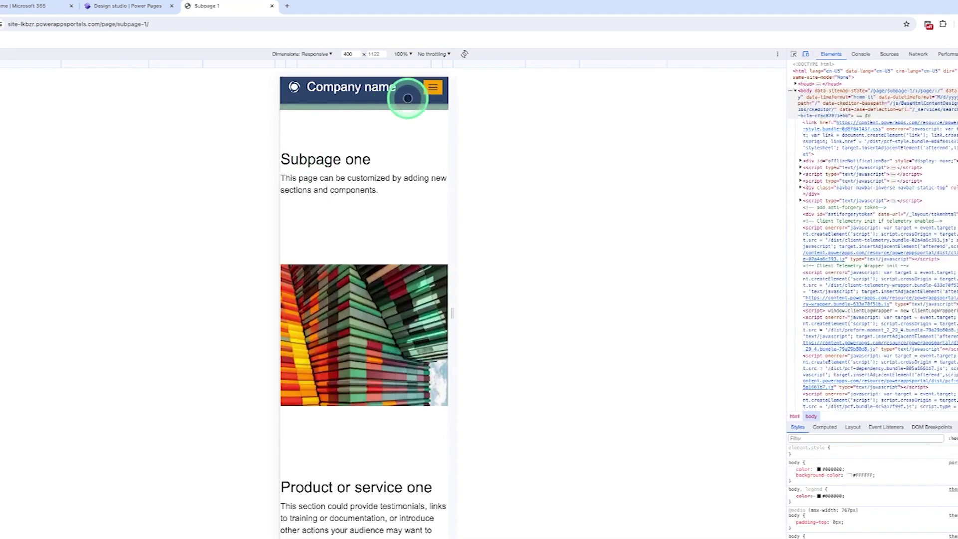
pyautogui.click(426, 89)
pyautogui.click(319, 129)
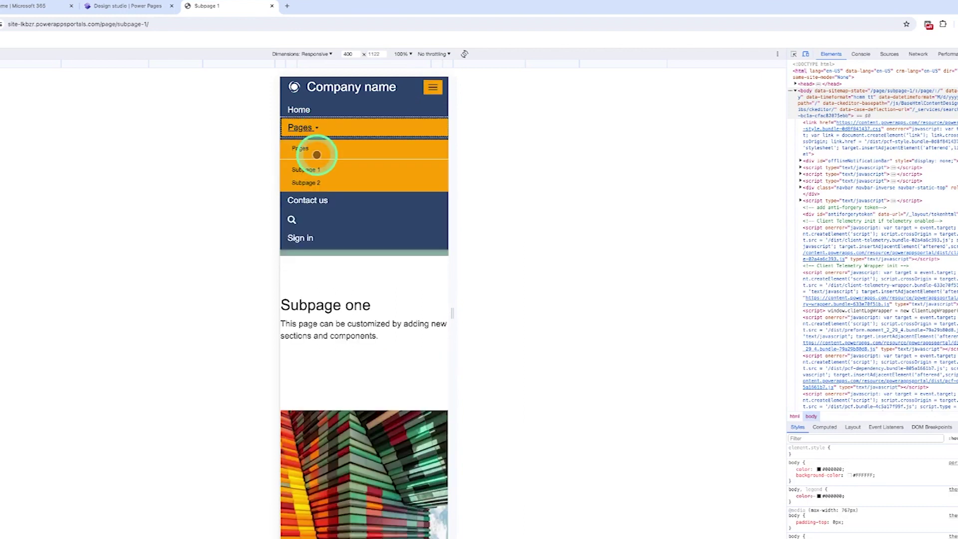
pyautogui.click(318, 182)
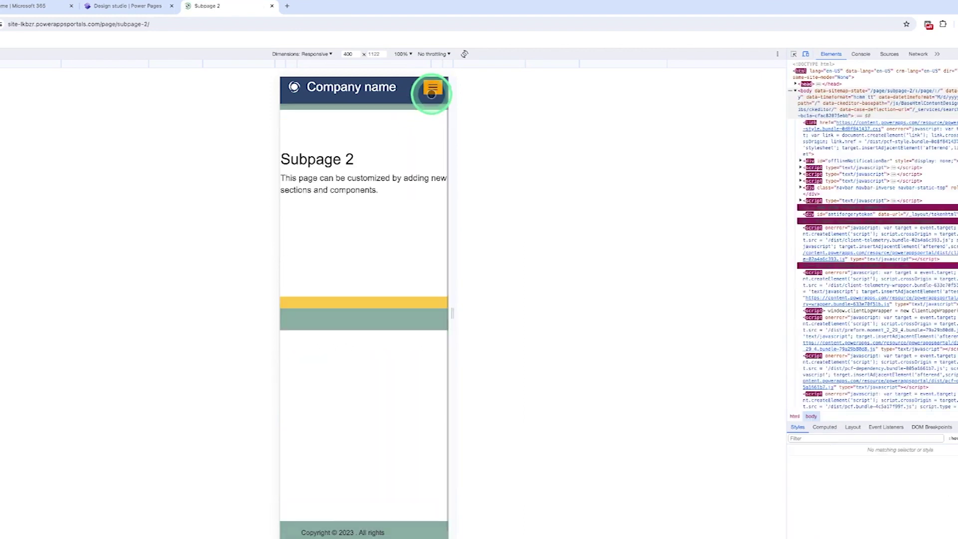
pyautogui.click(432, 88)
pyautogui.click(300, 111)
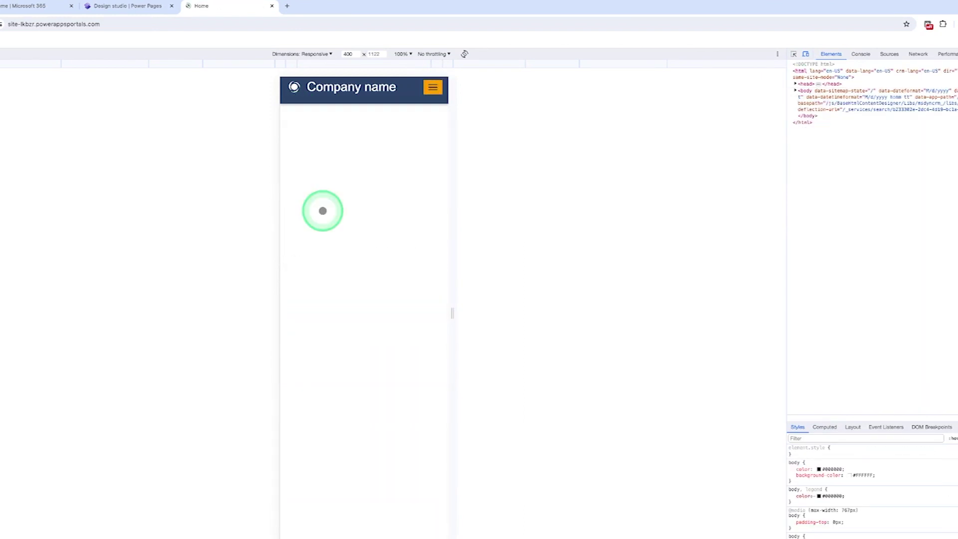
pyautogui.scroll(-20, 350, 310)
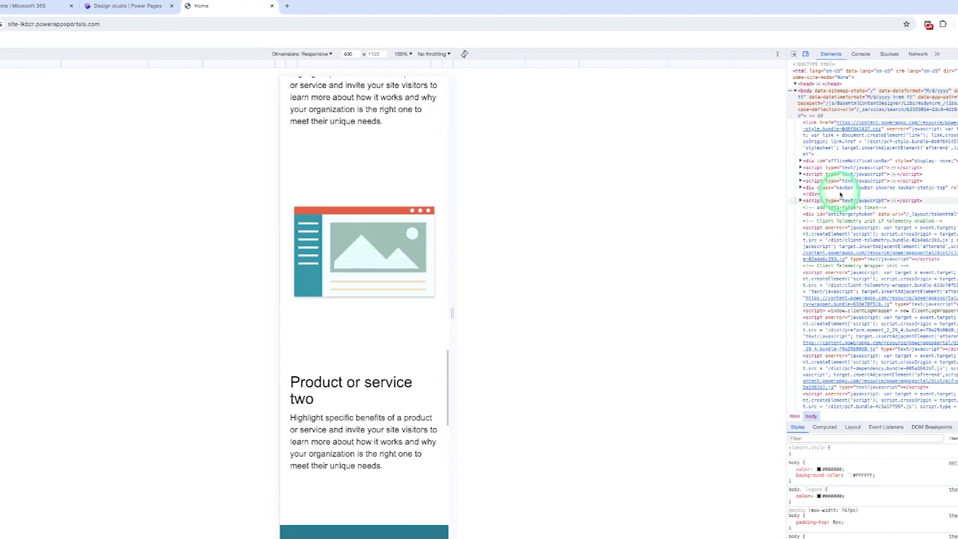
pyautogui.press('F12')
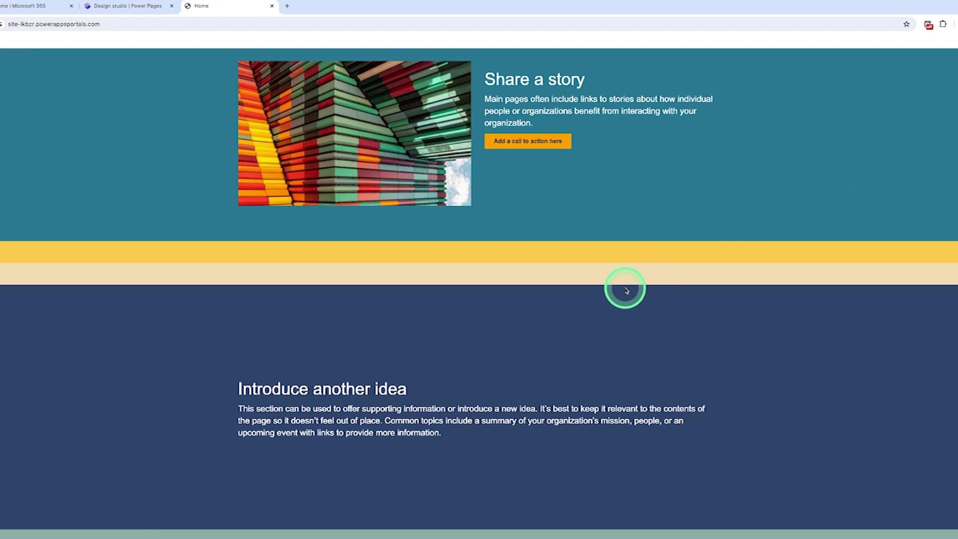
pyautogui.scroll(5, 625, 288)
pyautogui.scroll(-8, 626, 290)
pyautogui.scroll(9, 620, 278)
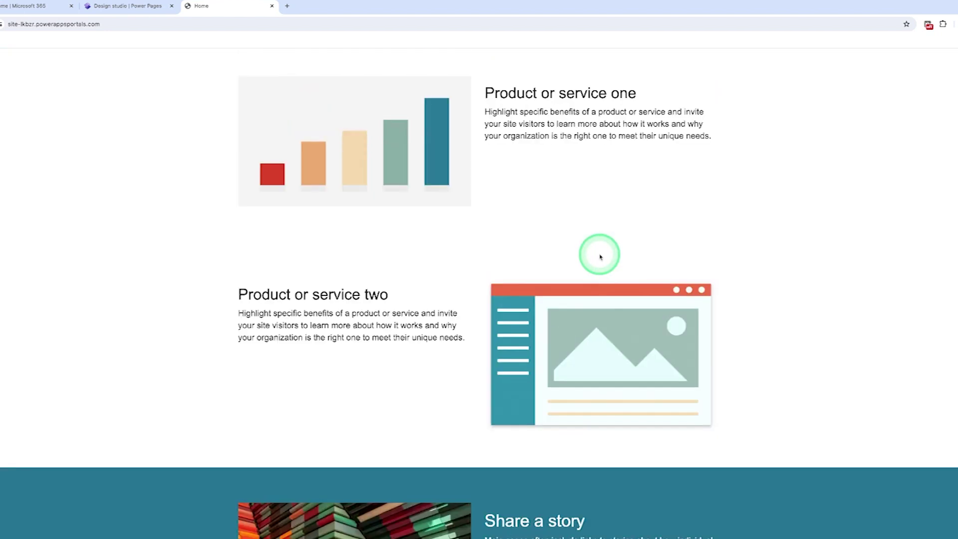
pyautogui.click(134, 7)
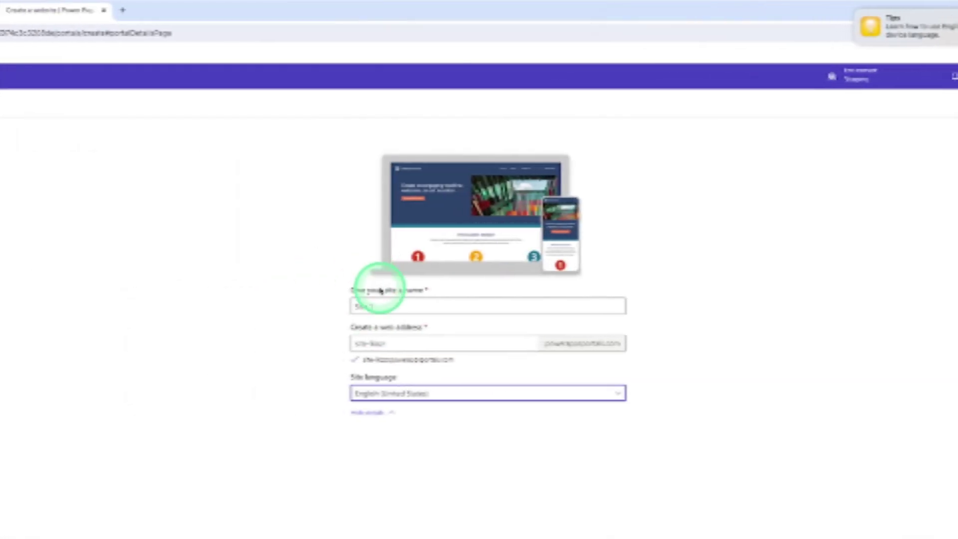
# Step: Clear the default 'Site 1' name and enter the new site name 'test website'
pyautogui.click(382, 305)
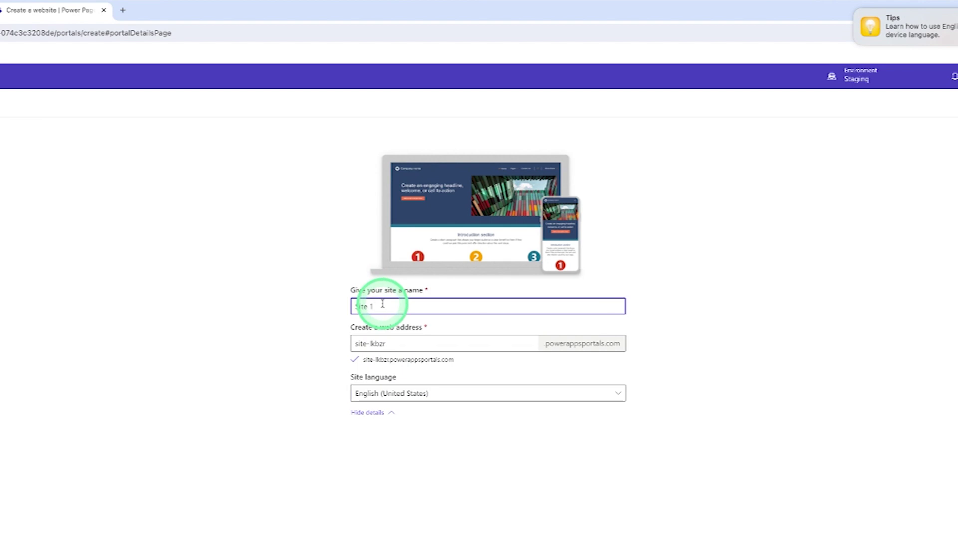
pyautogui.write('S')
pyautogui.press('BackSpace')
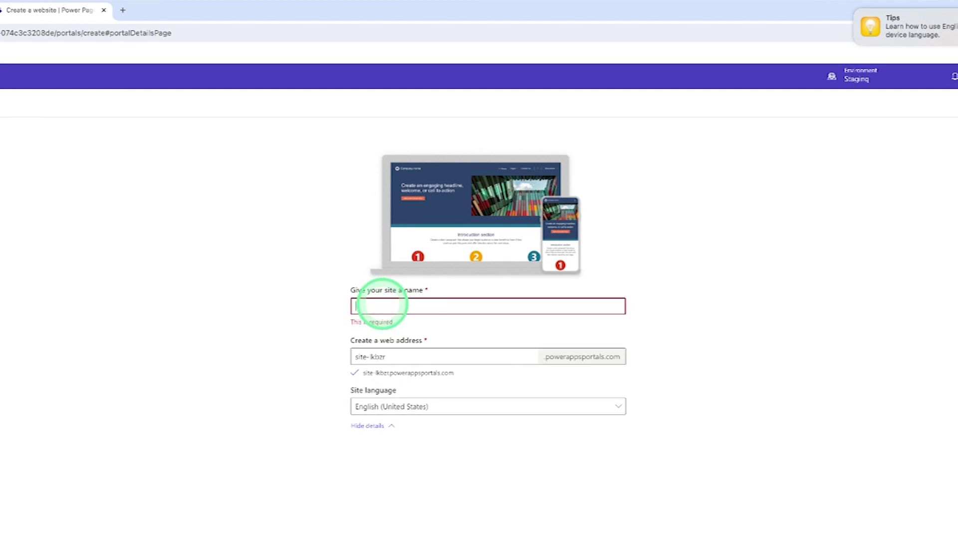
pyautogui.write('S')
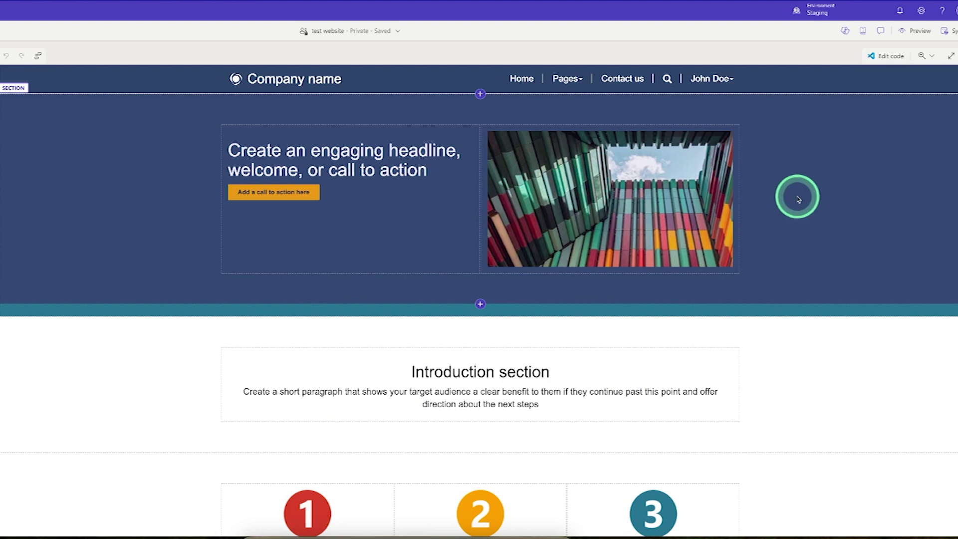
# Step: Check the device preview options, view the Access Denied, Default Offline and Page Not Found pages, then reopen Home
pyautogui.click(917, 31)
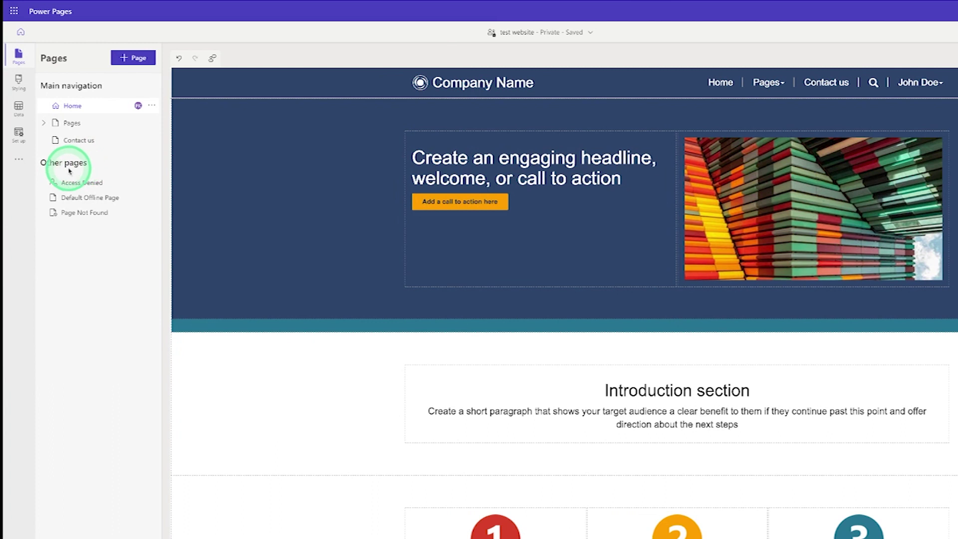
pyautogui.click(72, 186)
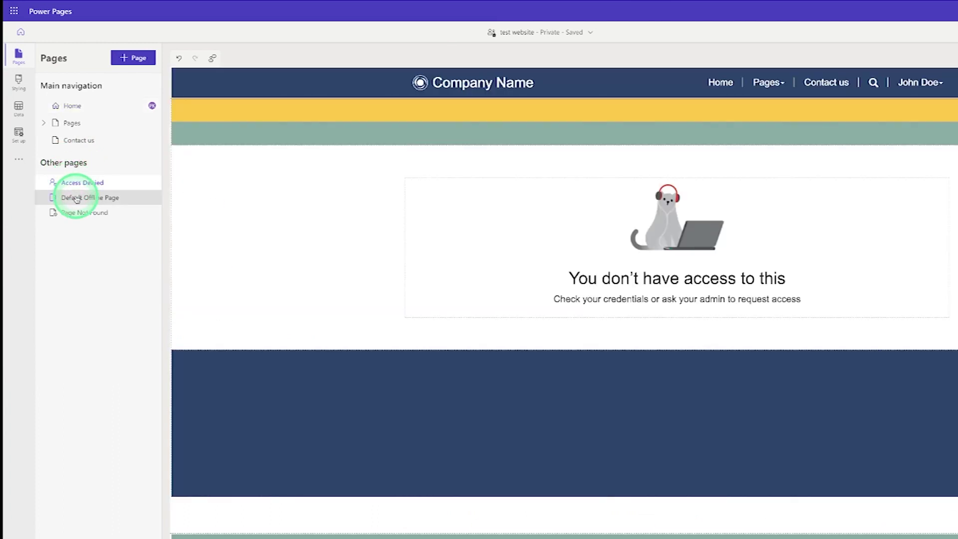
pyautogui.click(76, 199)
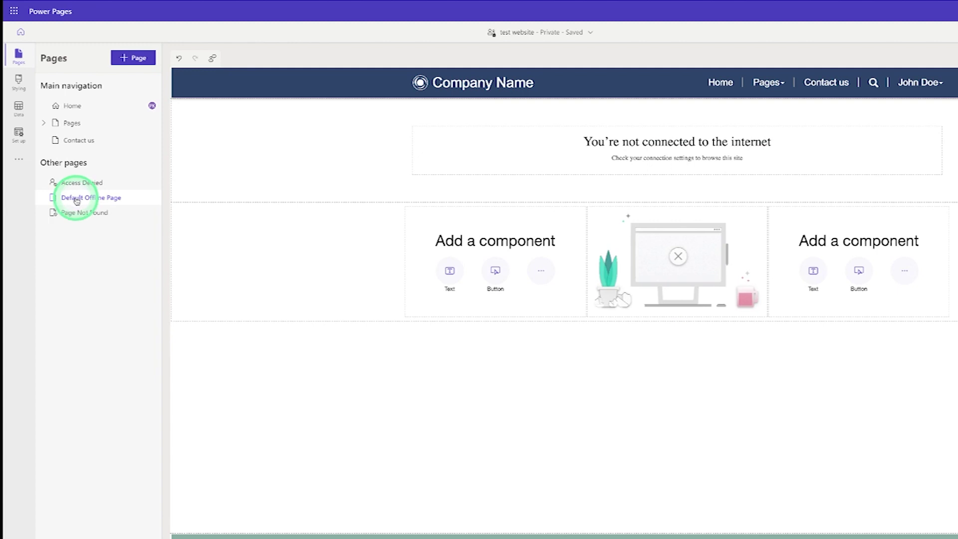
pyautogui.click(77, 214)
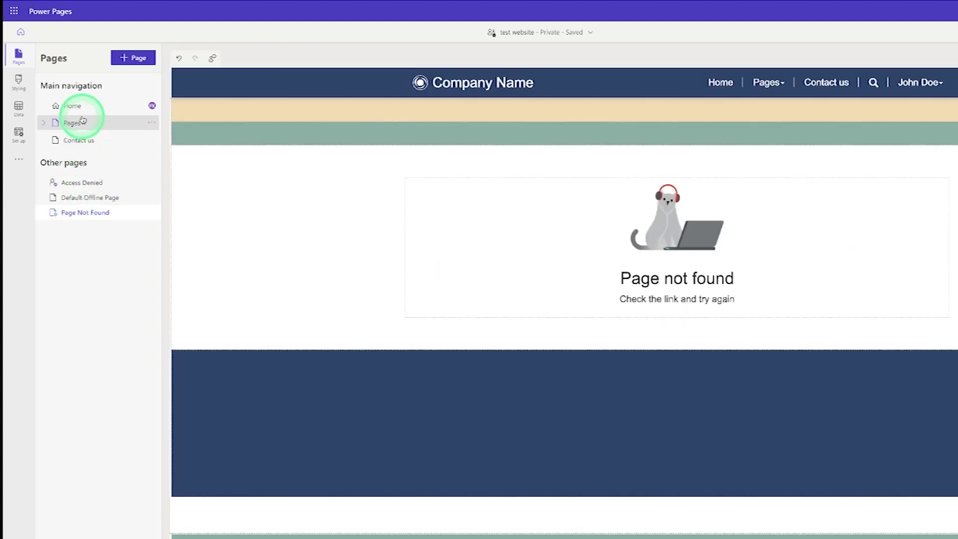
pyautogui.click(80, 109)
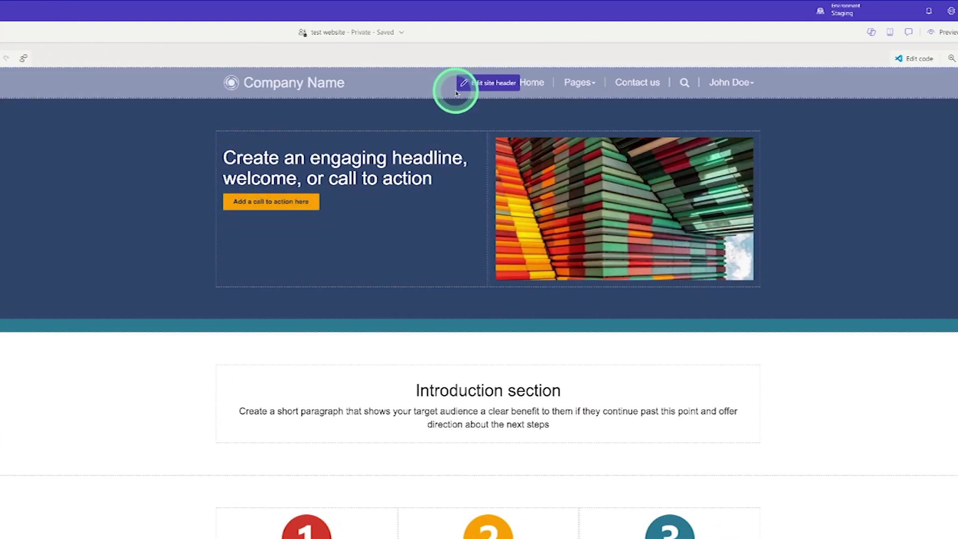
# Step: In the site header settings, set the Site title to 'Myntra', then sync the configuration
pyautogui.click(468, 87)
pyautogui.click(397, 245)
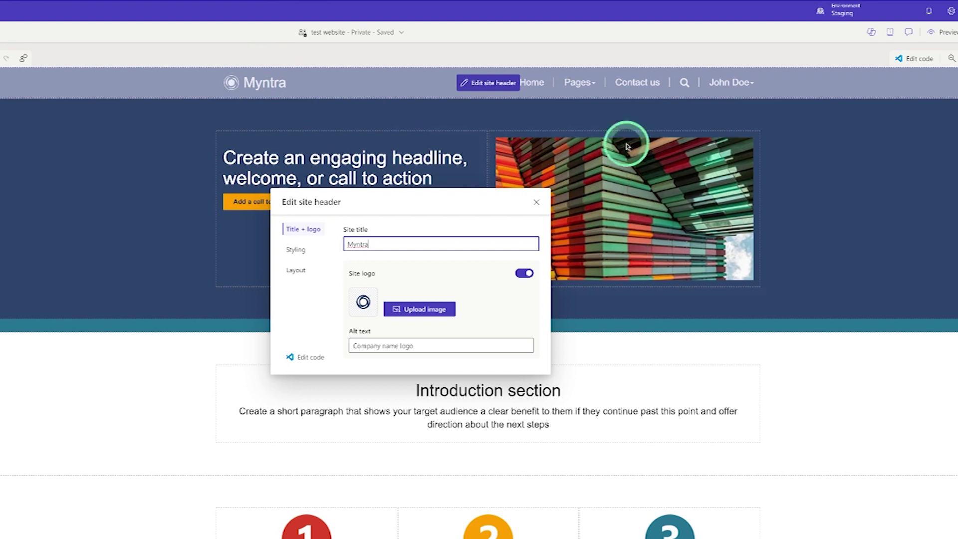
pyautogui.click(536, 202)
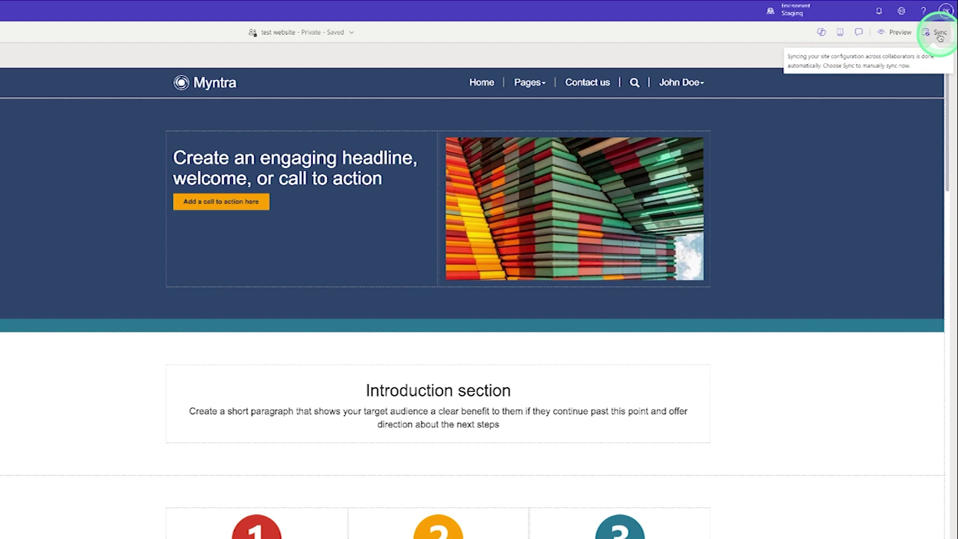
pyautogui.click(941, 33)
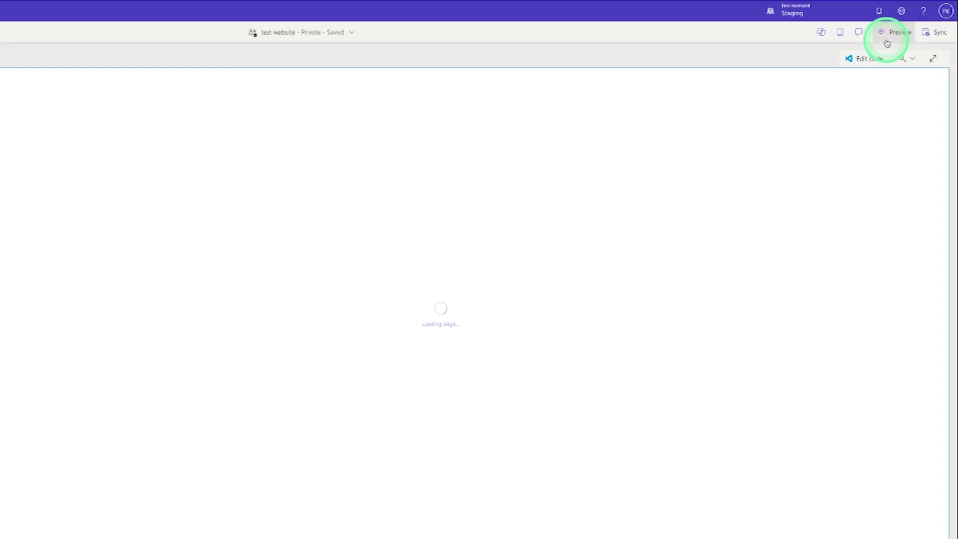
# Step: Preview the Myntra site at desktop size, dismissing the Visual Studio Code notice
pyautogui.click(890, 42)
pyautogui.click(862, 56)
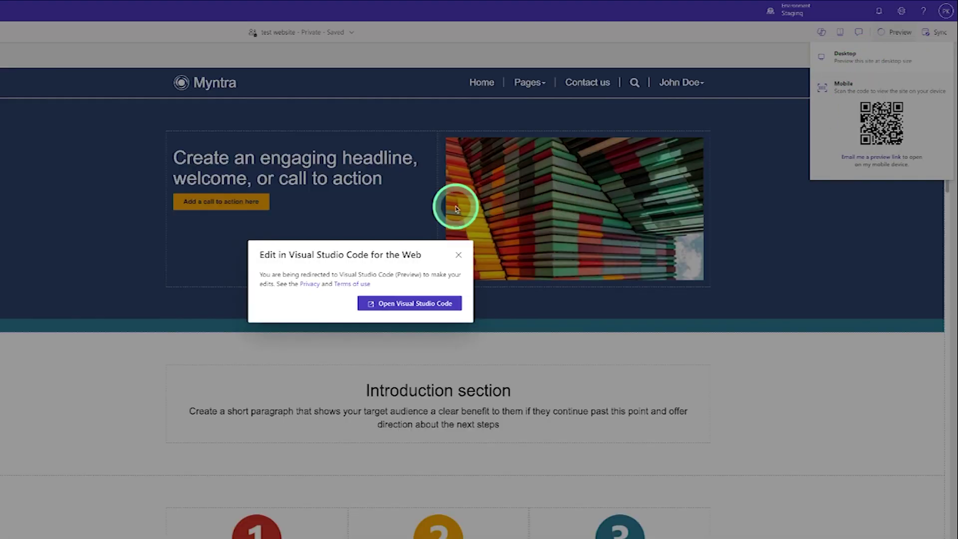
pyautogui.click(458, 255)
pyautogui.click(900, 33)
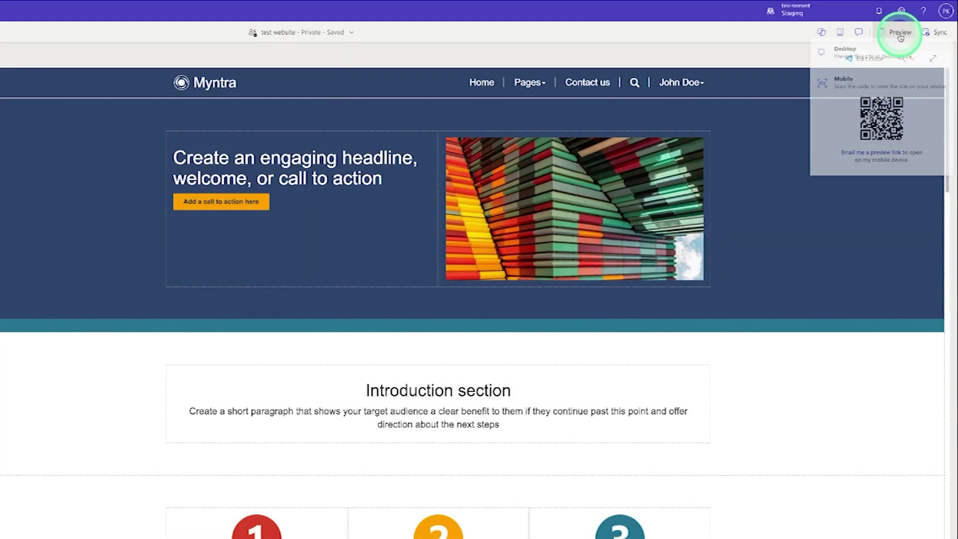
pyautogui.click(869, 62)
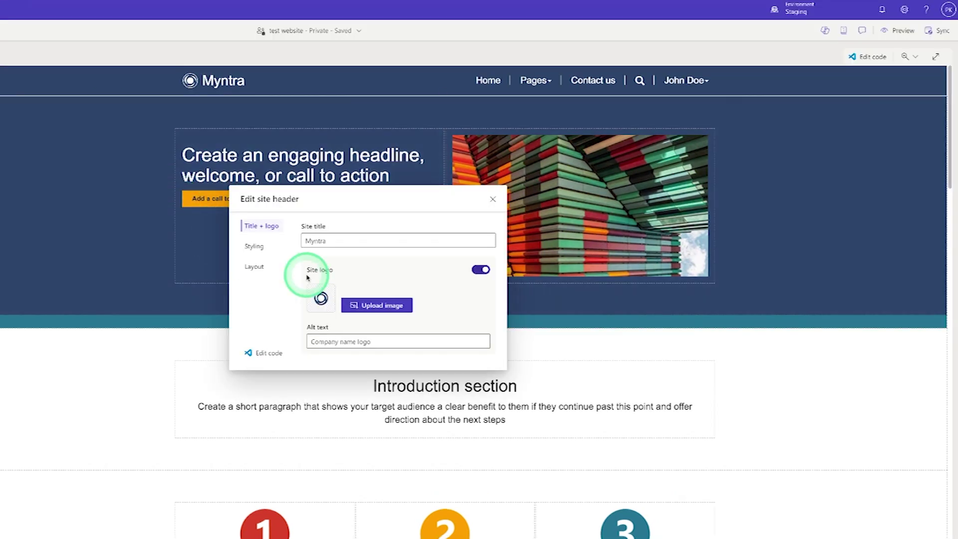
# Step: Upload logo (2).jpg from Downloads, replacing the same-named file, and set it as the header logo
pyautogui.click(361, 311)
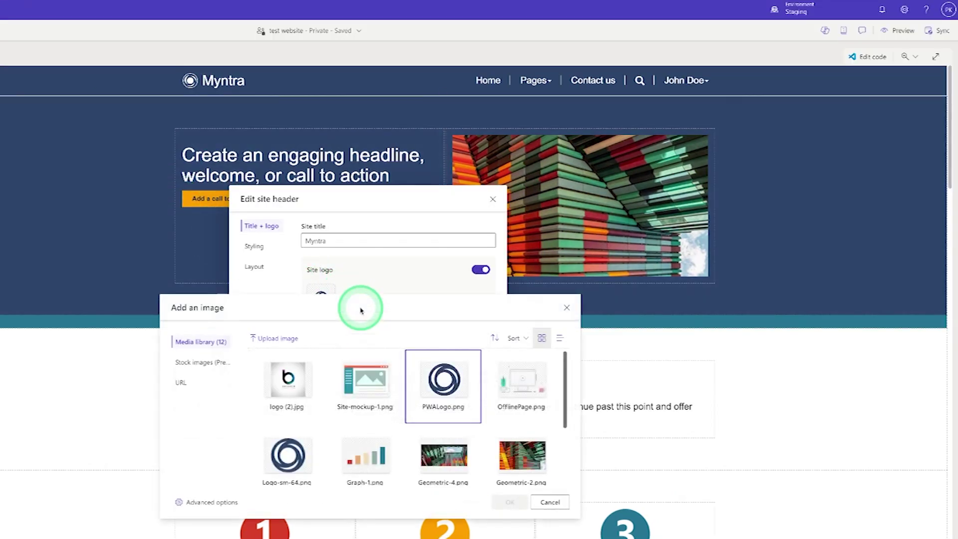
pyautogui.click(265, 339)
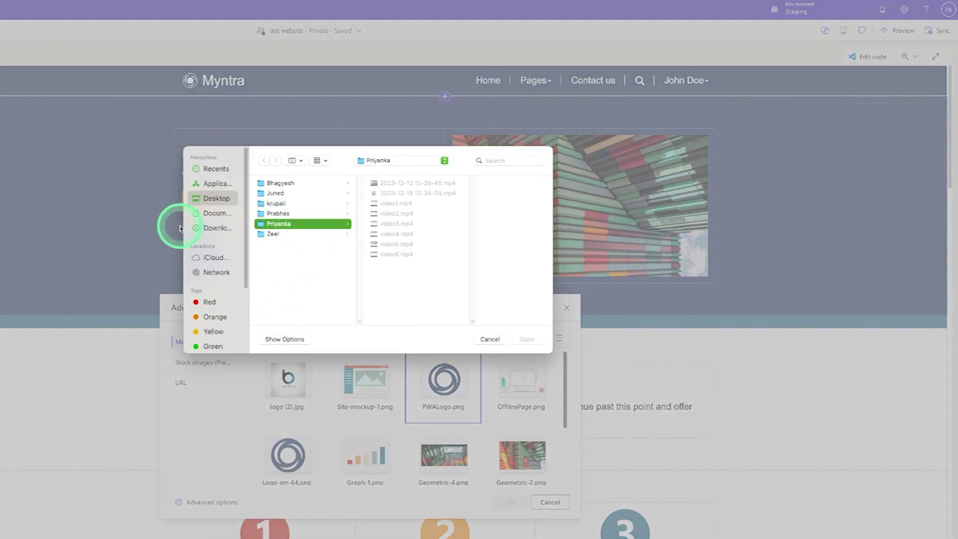
pyautogui.click(207, 227)
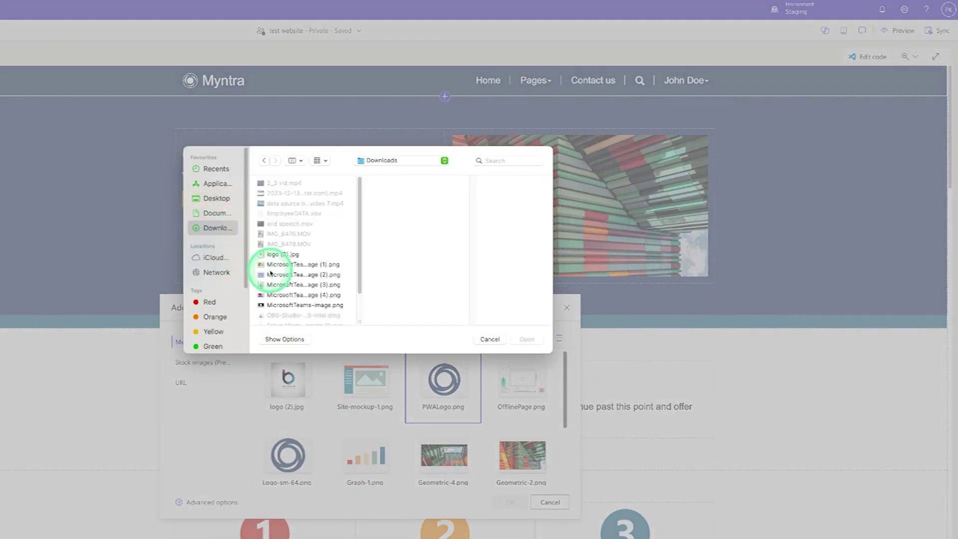
pyautogui.click(272, 256)
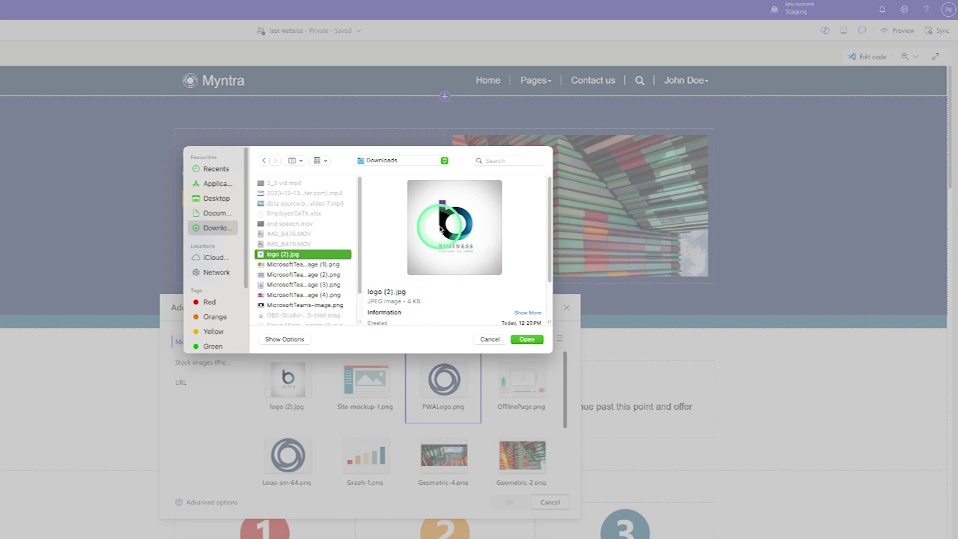
pyautogui.click(526, 339)
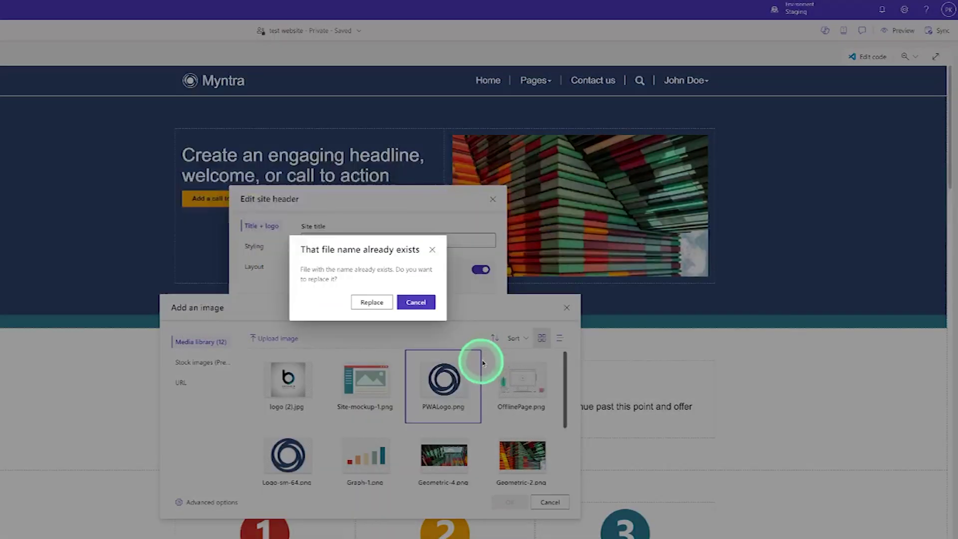
pyautogui.click(373, 302)
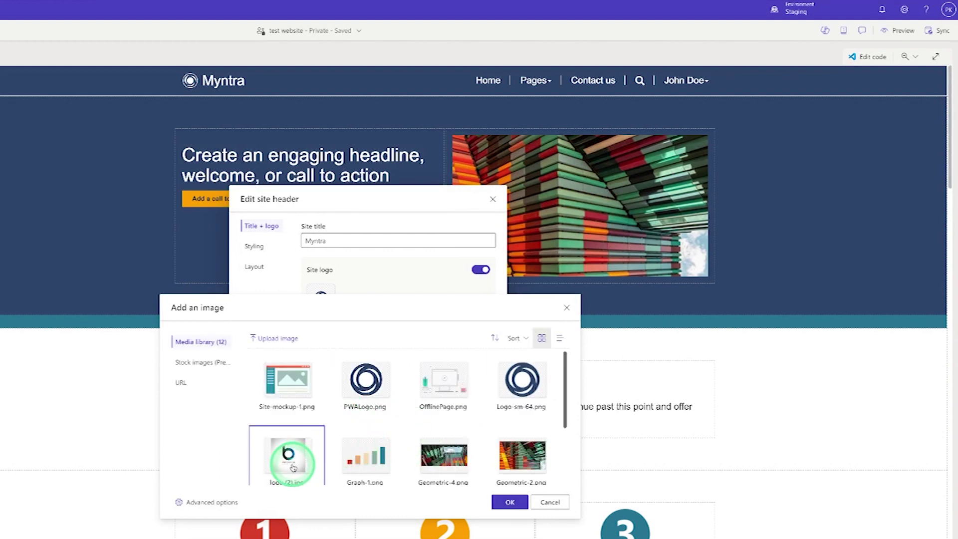
pyautogui.click(511, 503)
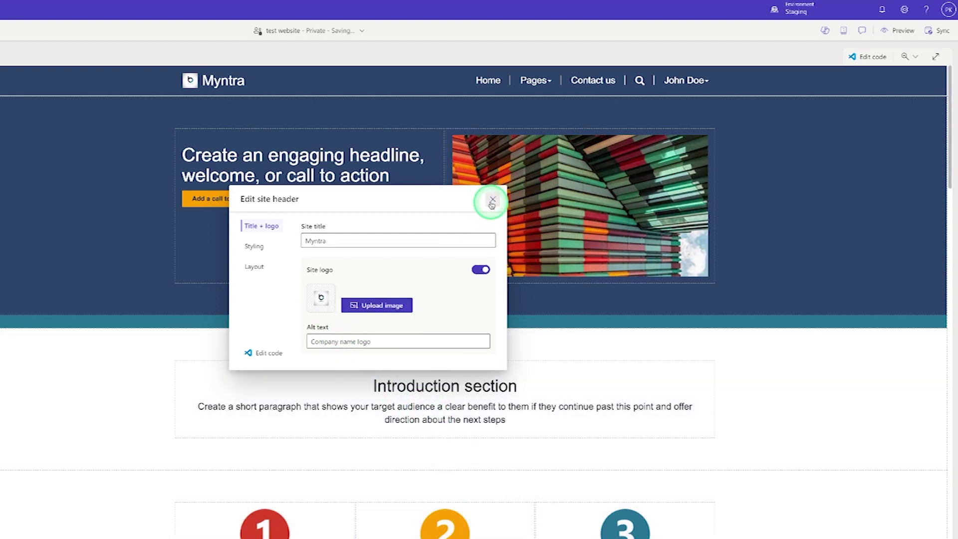
pyautogui.click(493, 201)
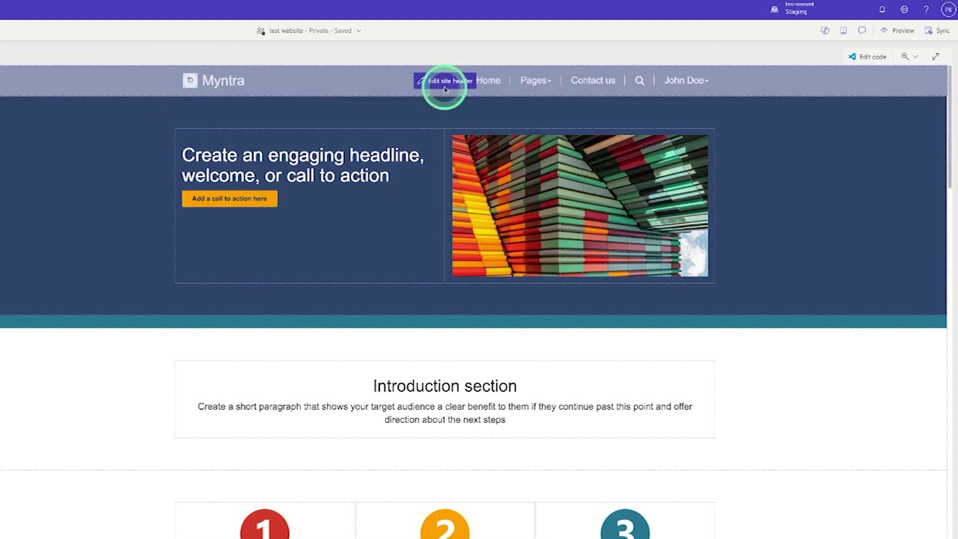
# Step: Sync the site and preview it at desktop size
pyautogui.click(937, 39)
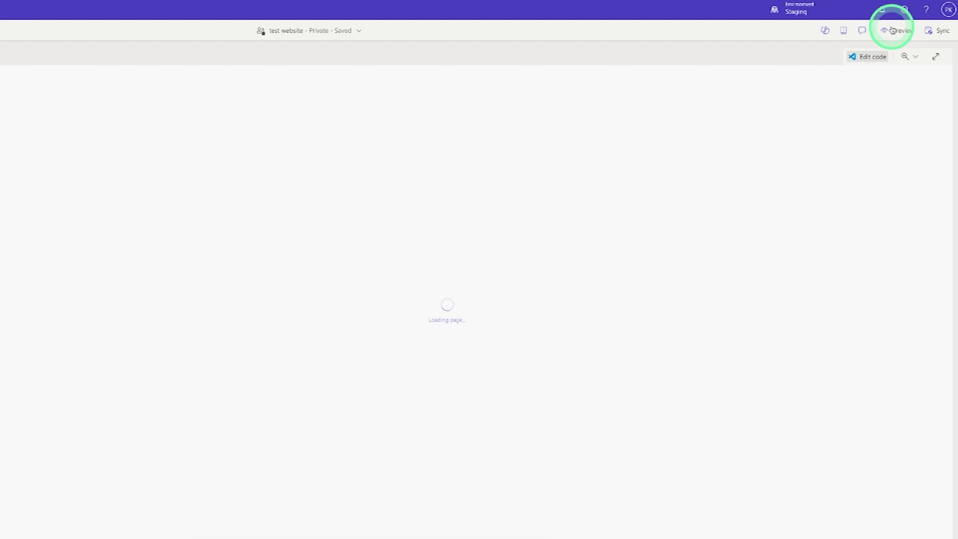
pyautogui.click(886, 42)
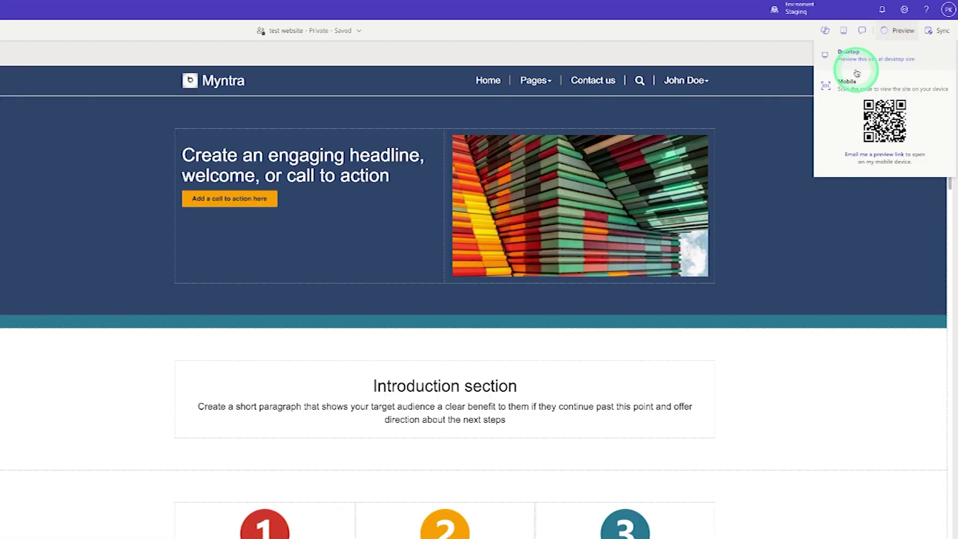
pyautogui.click(856, 69)
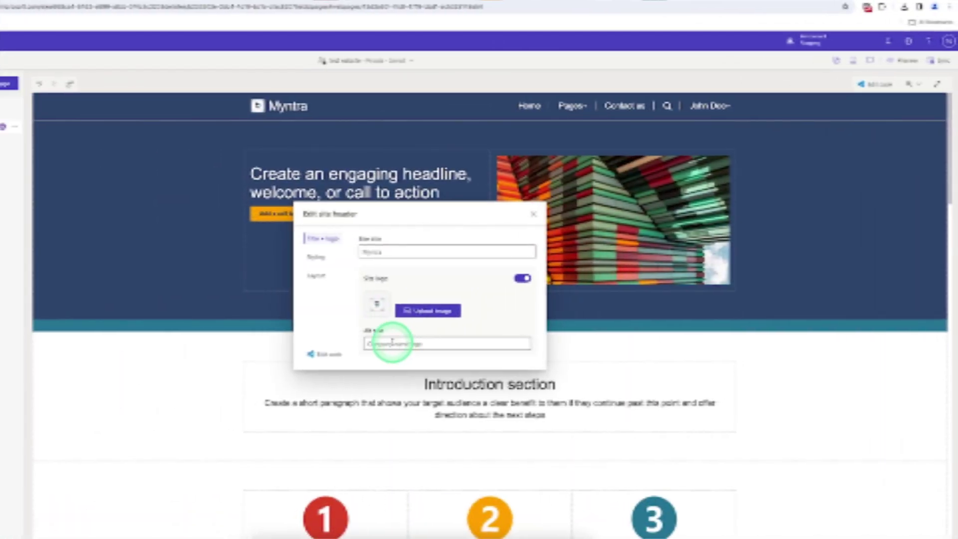
# Step: Set the site header background colour to black in the header Styling options
pyautogui.click(317, 262)
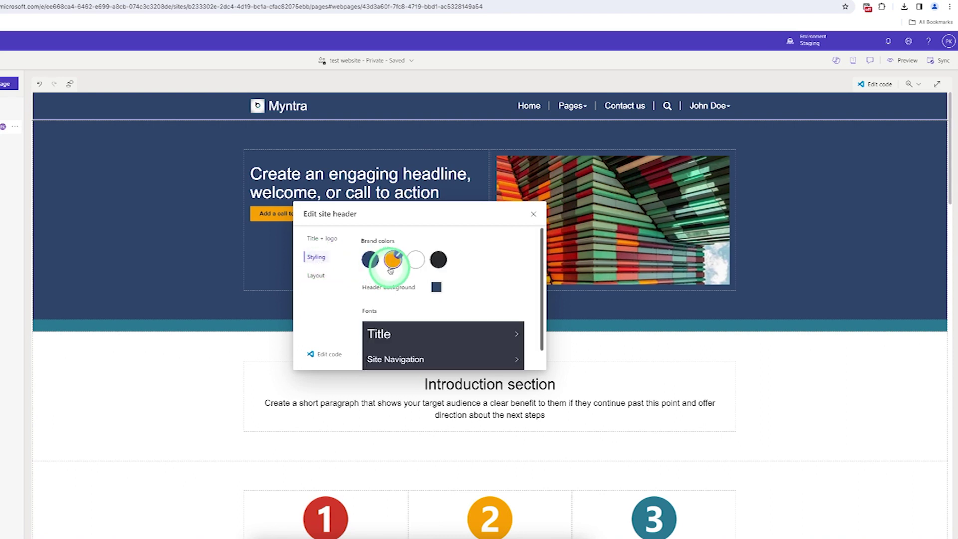
pyautogui.moveTo(378, 262)
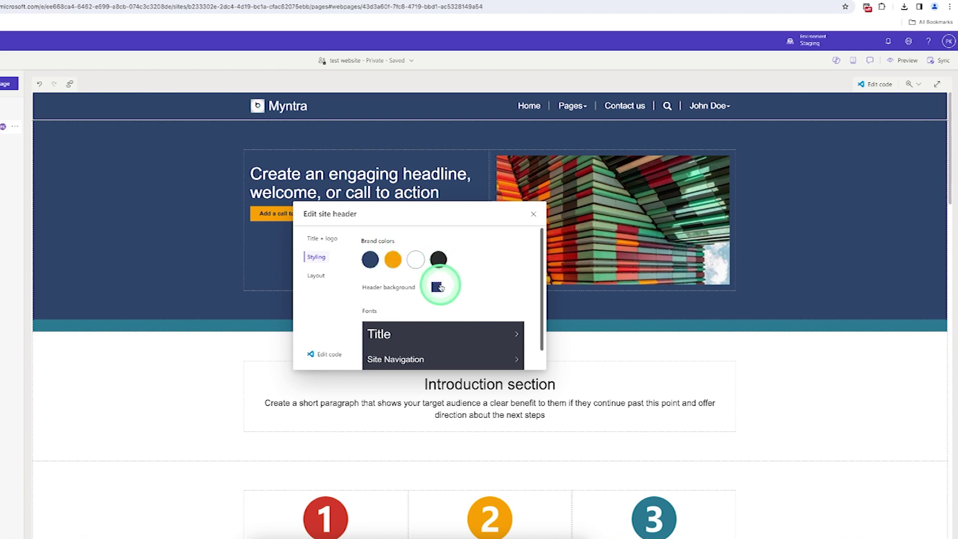
pyautogui.click(437, 287)
pyautogui.click(378, 315)
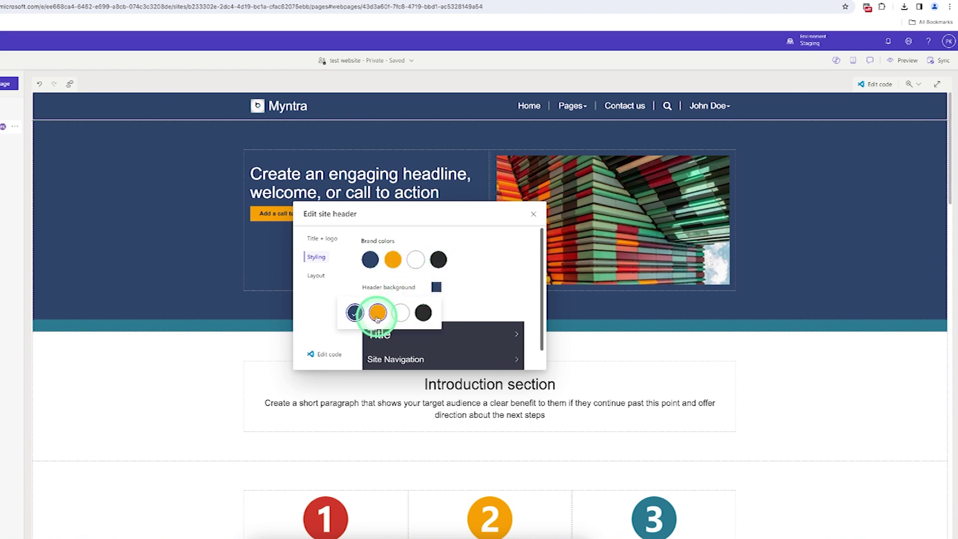
pyautogui.click(427, 293)
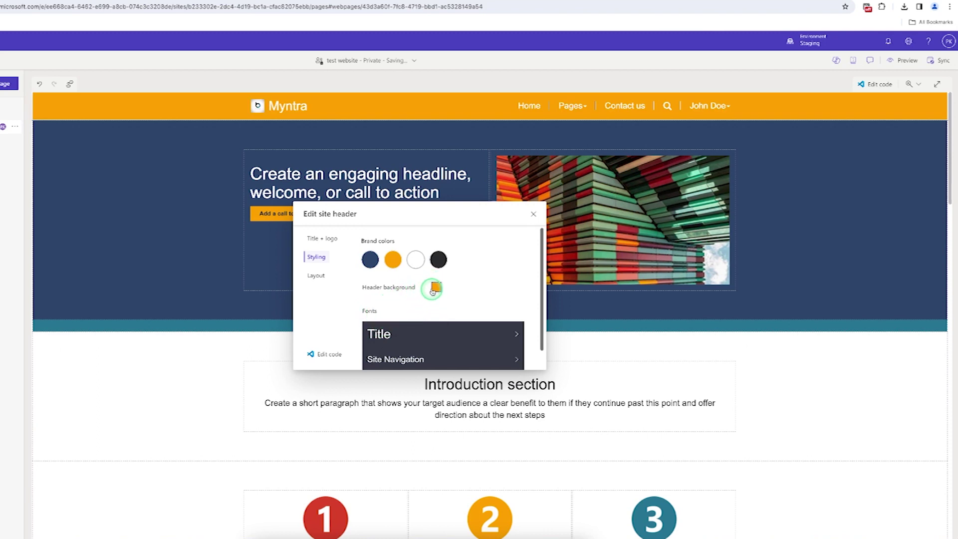
pyautogui.click(402, 312)
pyautogui.click(432, 289)
pyautogui.click(423, 312)
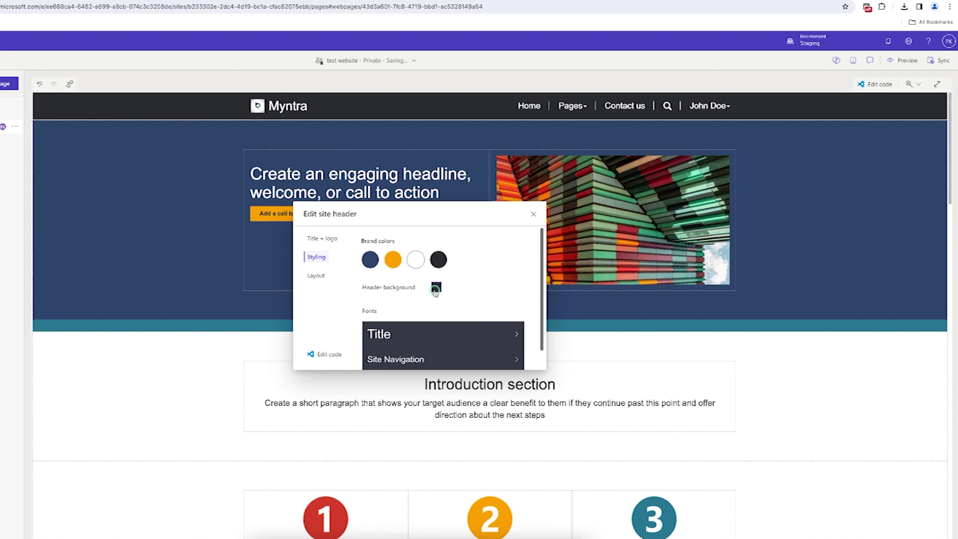
pyautogui.click(436, 288)
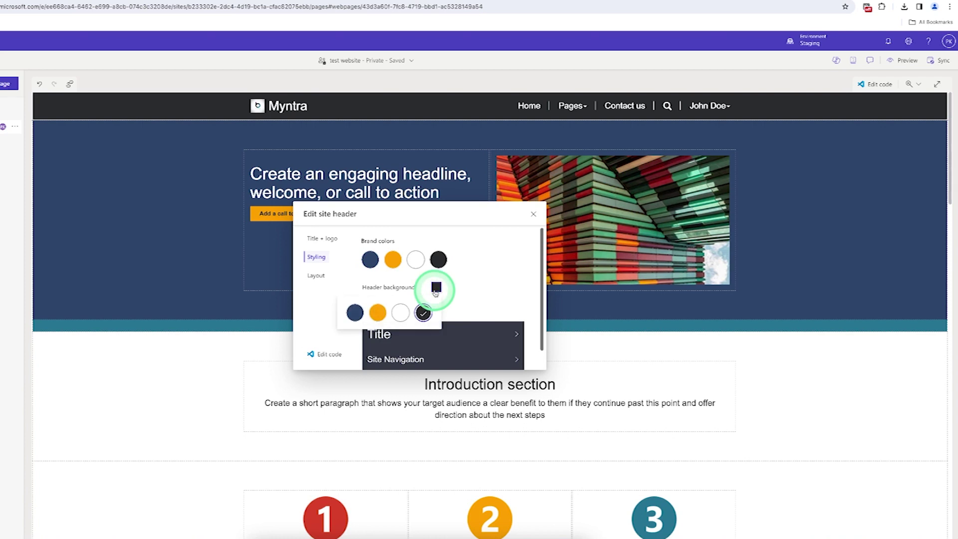
# Step: Close the site header settings and sync the site configuration
pyautogui.click(533, 214)
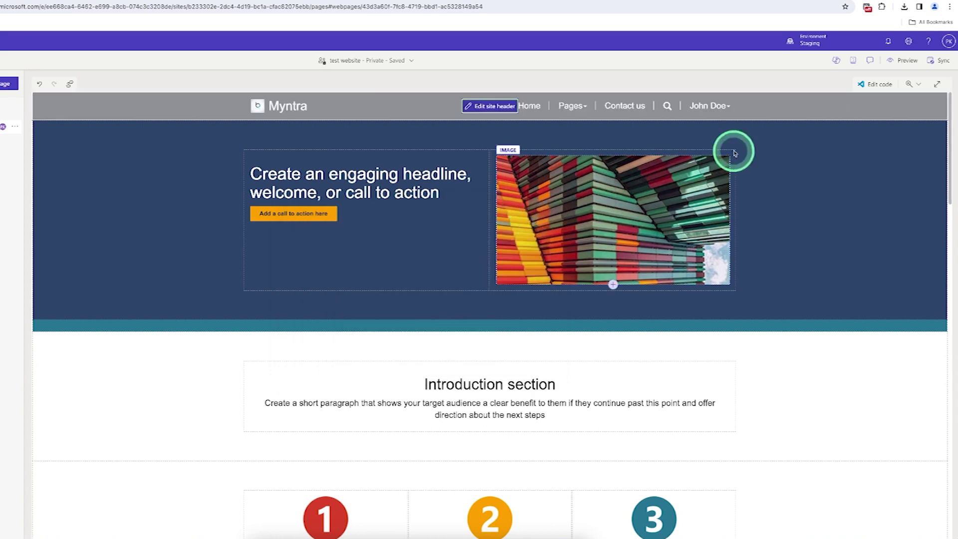
pyautogui.click(937, 62)
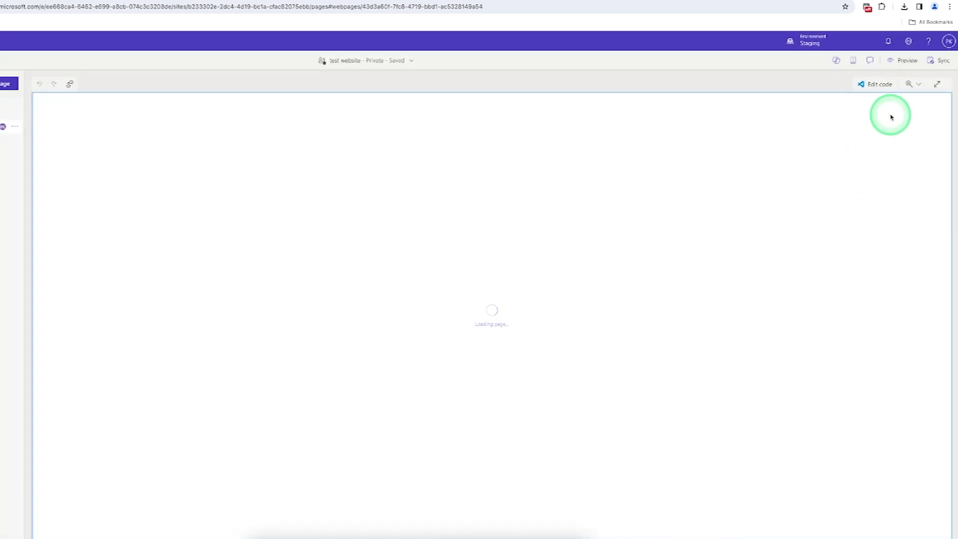
pyautogui.click(895, 61)
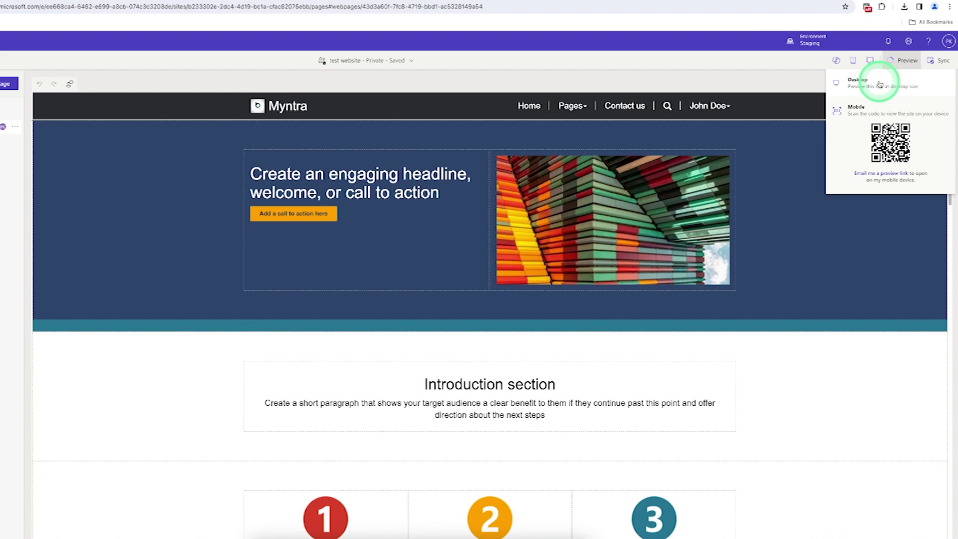
# Step: Preview the site at desktop size
pyautogui.click(880, 85)
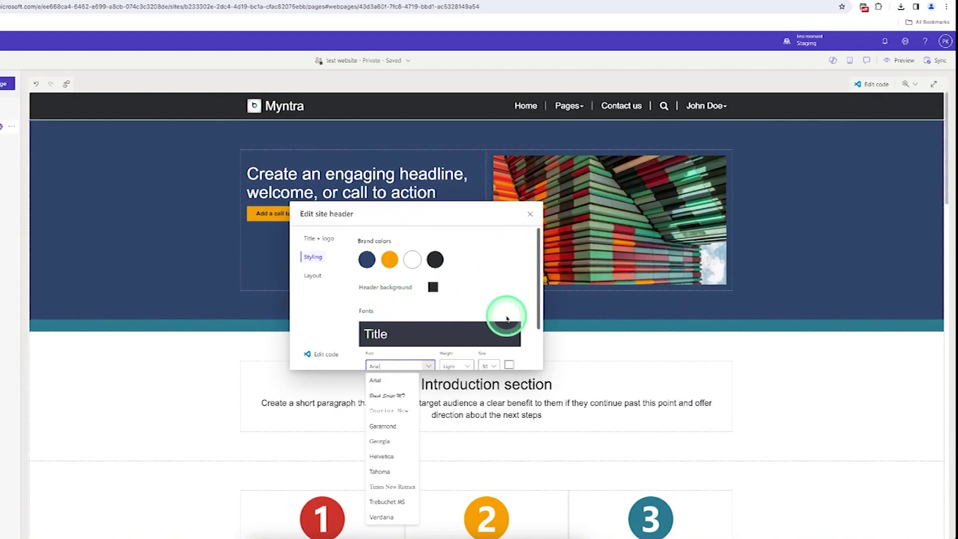
# Step: Set the header title font to Brush Script MT with Bold weight
pyautogui.scroll(-1, 490, 336)
pyautogui.scroll(1, 490, 336)
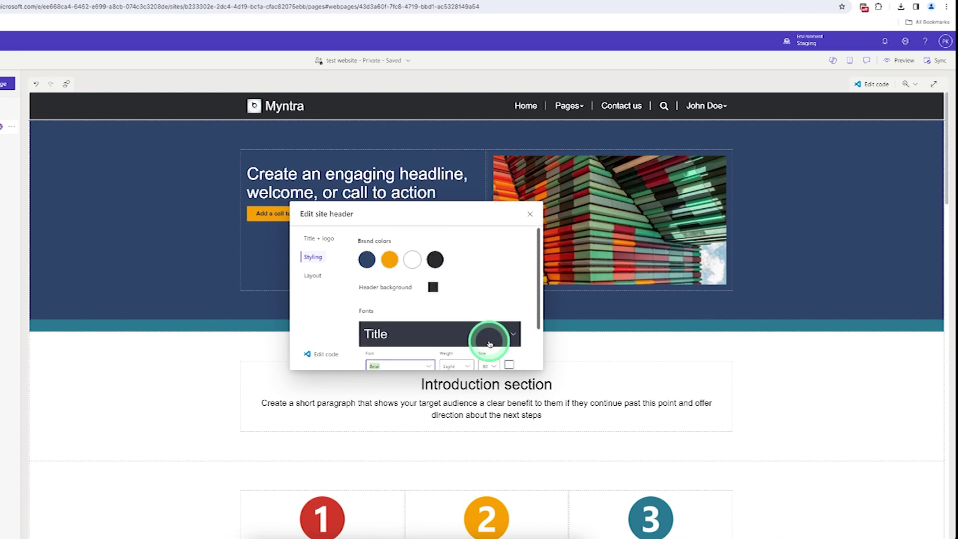
pyautogui.scroll(-1, 490, 337)
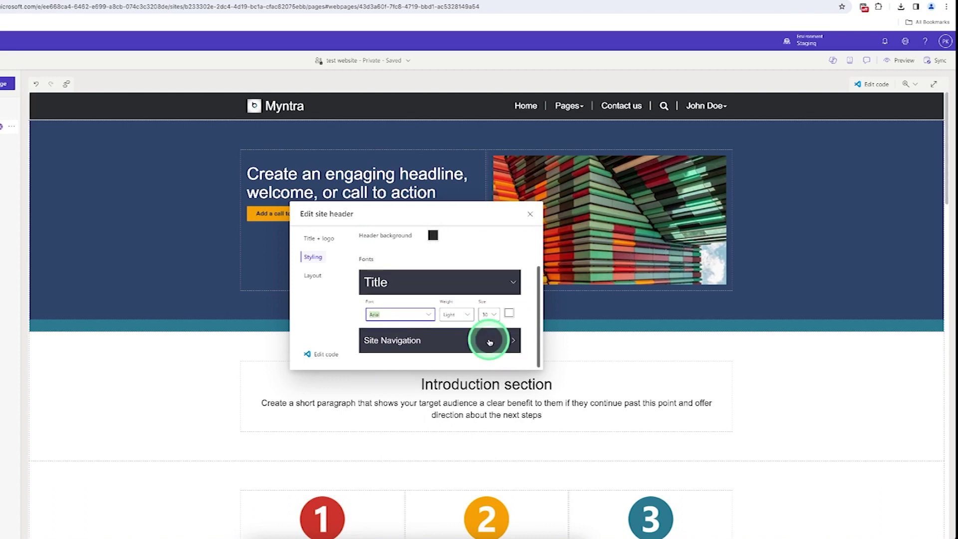
pyautogui.click(429, 316)
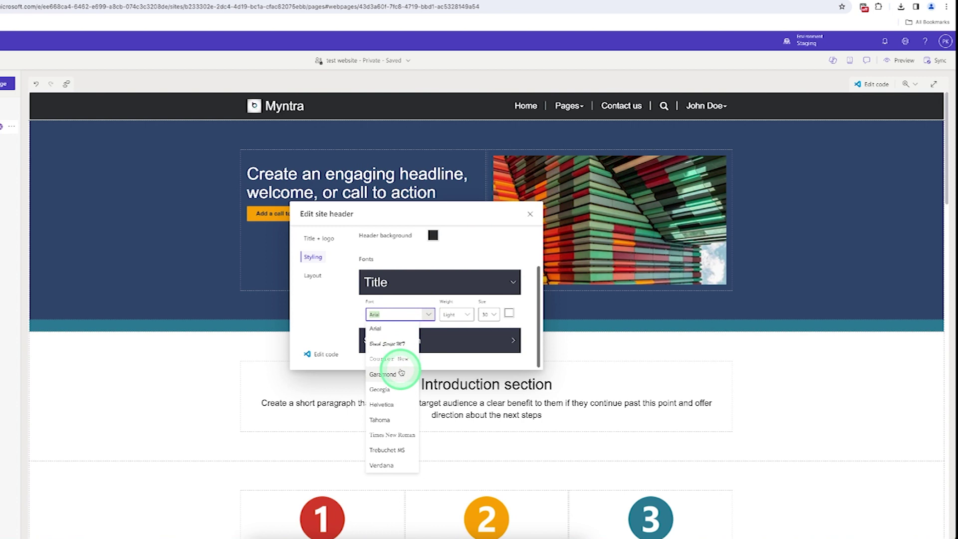
pyautogui.click(403, 346)
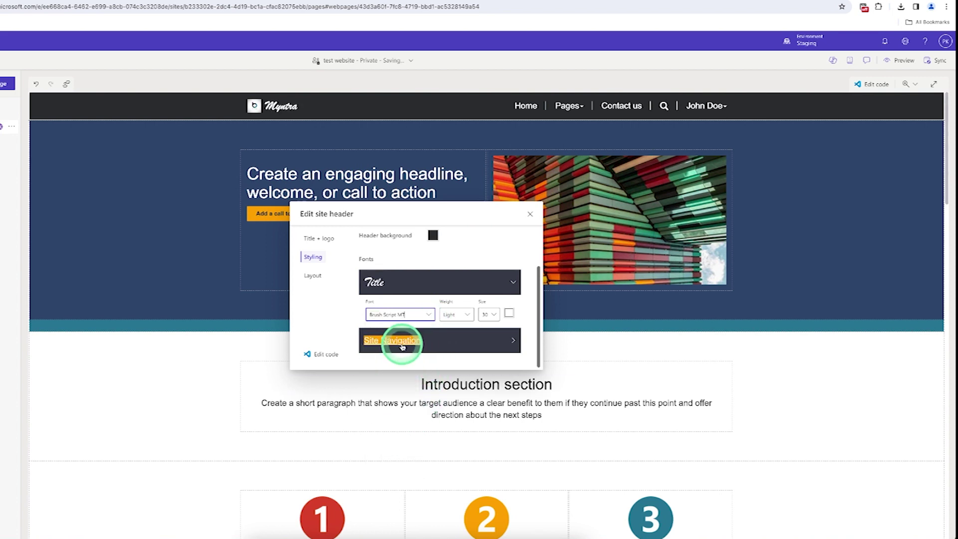
pyautogui.click(470, 316)
pyautogui.click(452, 345)
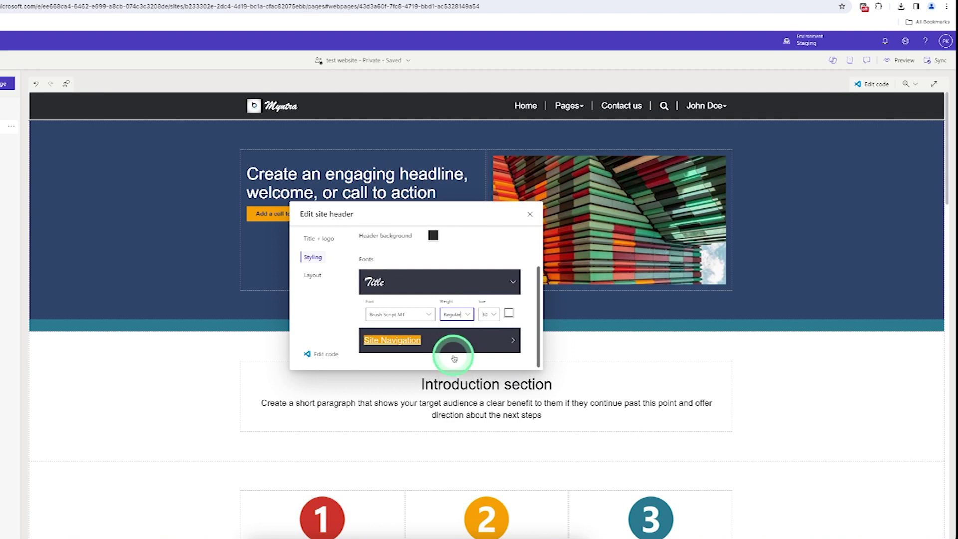
pyautogui.click(468, 316)
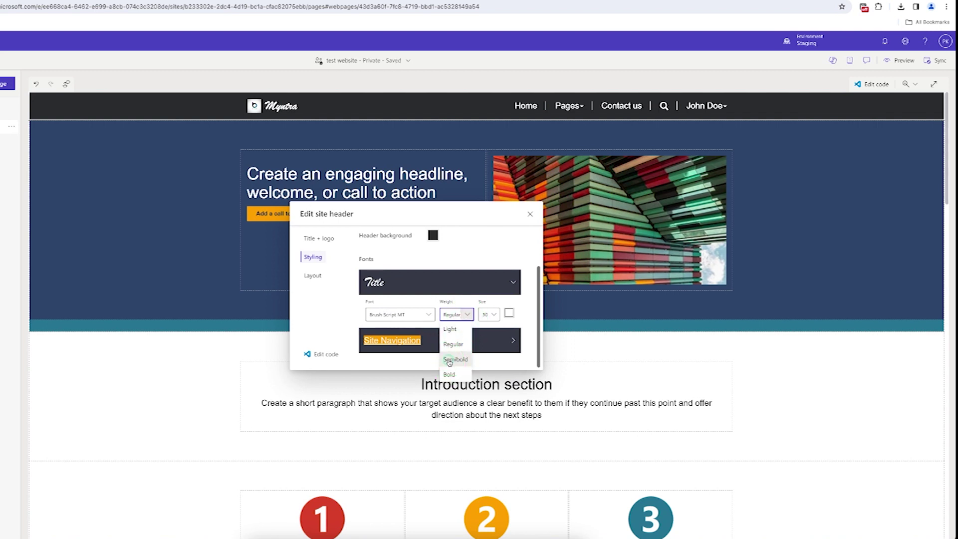
pyautogui.click(452, 358)
pyautogui.click(469, 314)
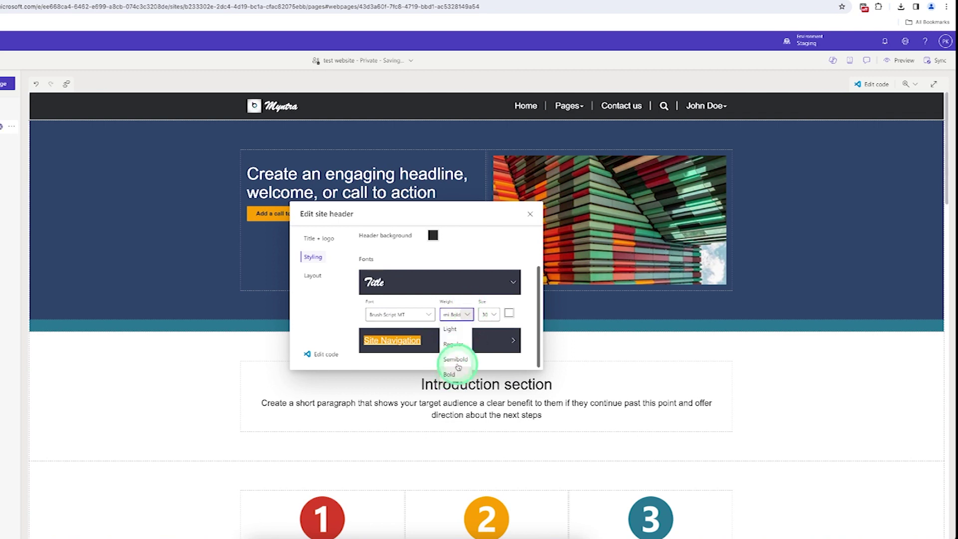
pyautogui.click(458, 371)
# Step: Make the title size 30 and colour it orange, then close the header editor
pyautogui.click(494, 316)
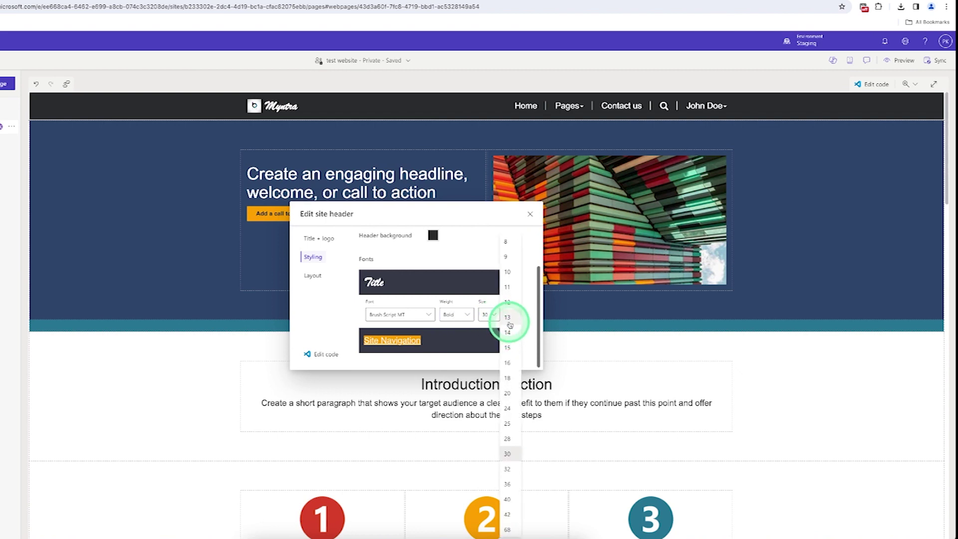
pyautogui.click(508, 318)
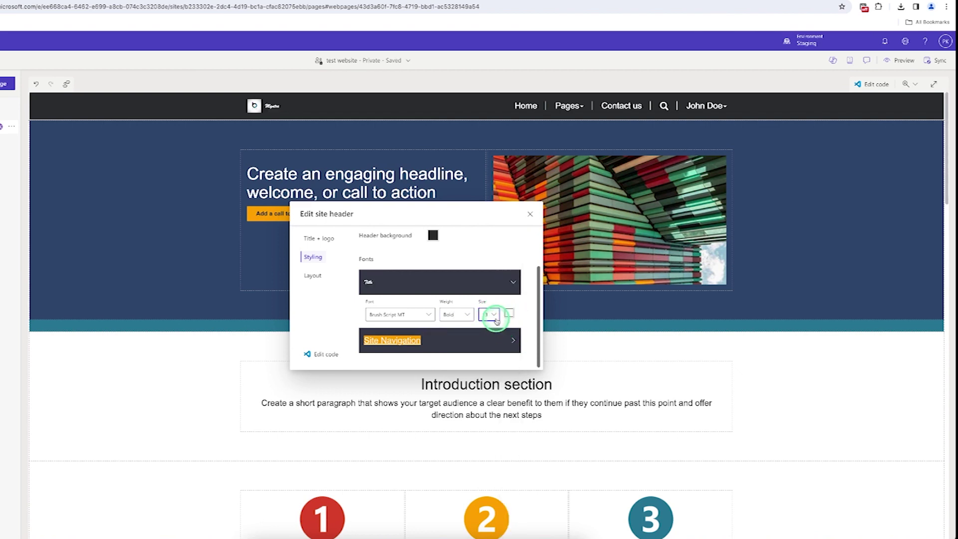
pyautogui.click(496, 316)
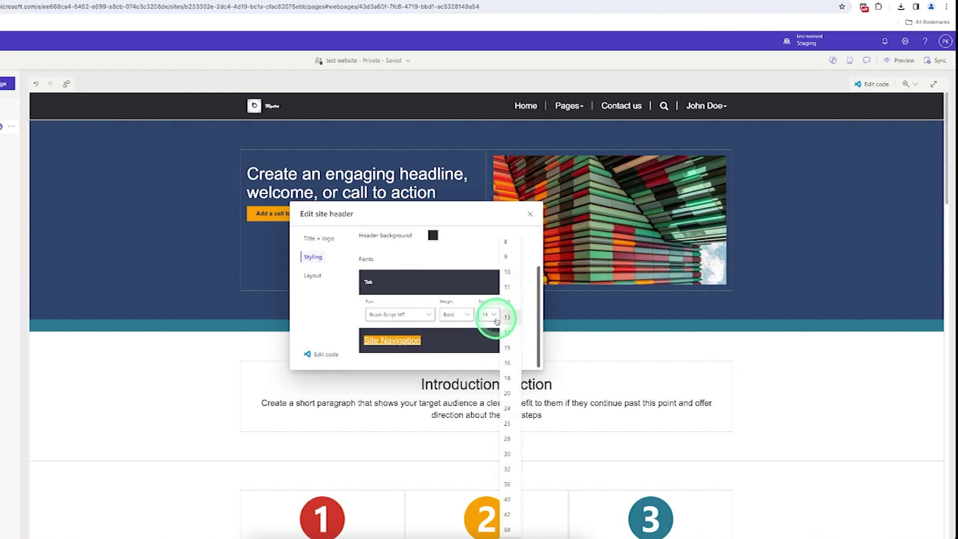
pyautogui.click(507, 452)
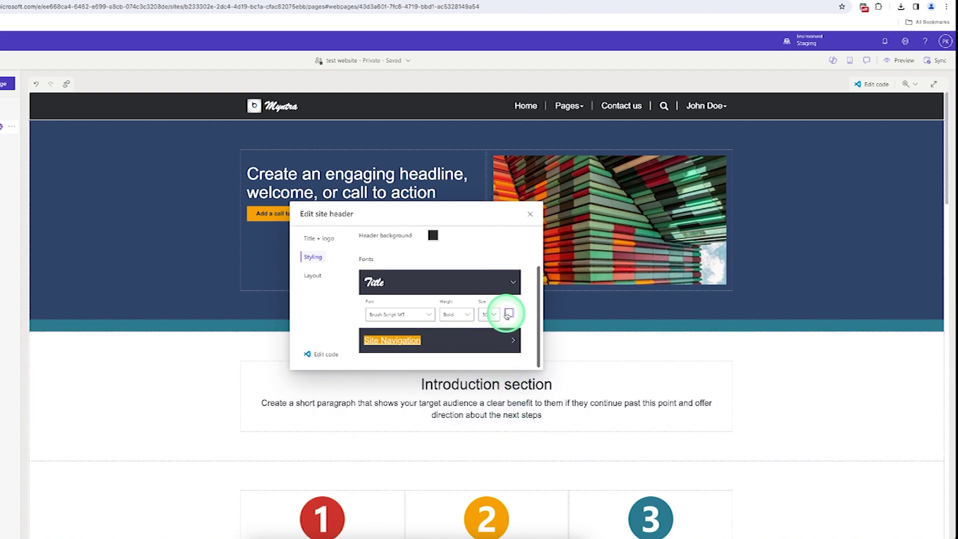
pyautogui.click(508, 315)
pyautogui.click(495, 337)
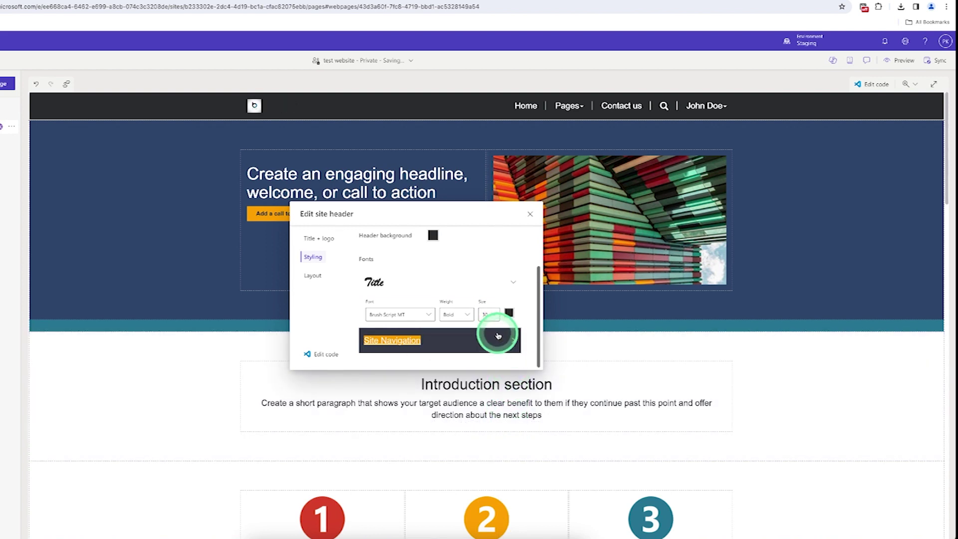
pyautogui.click(461, 339)
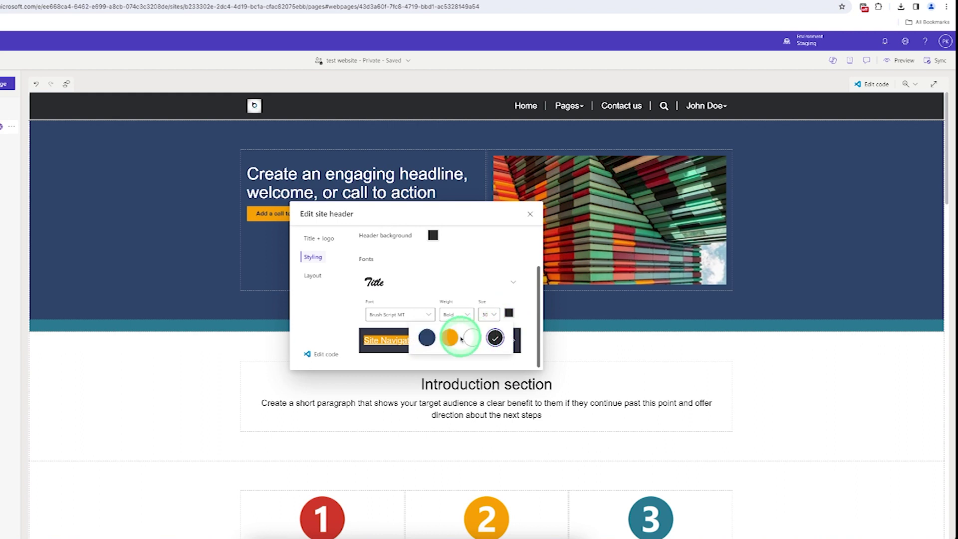
pyautogui.click(451, 338)
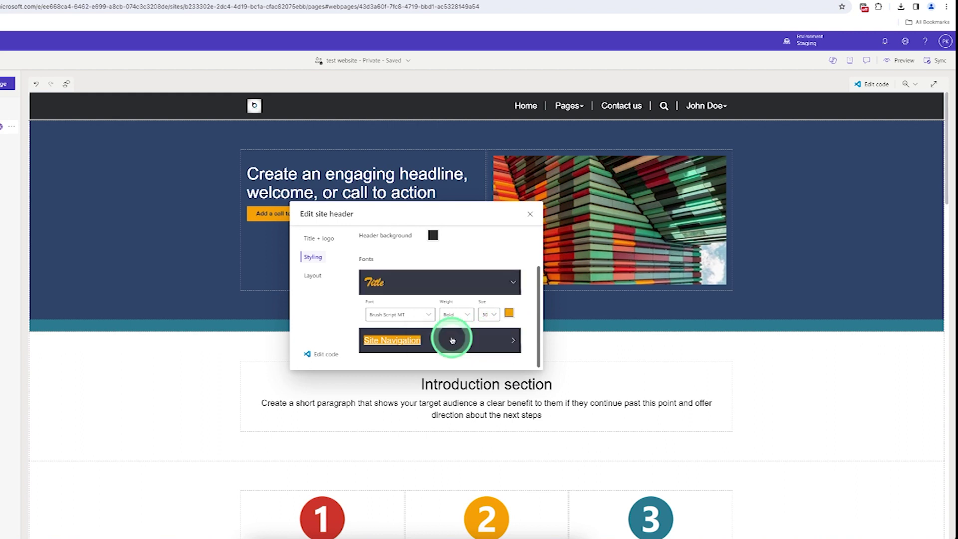
pyautogui.click(509, 314)
pyautogui.click(494, 319)
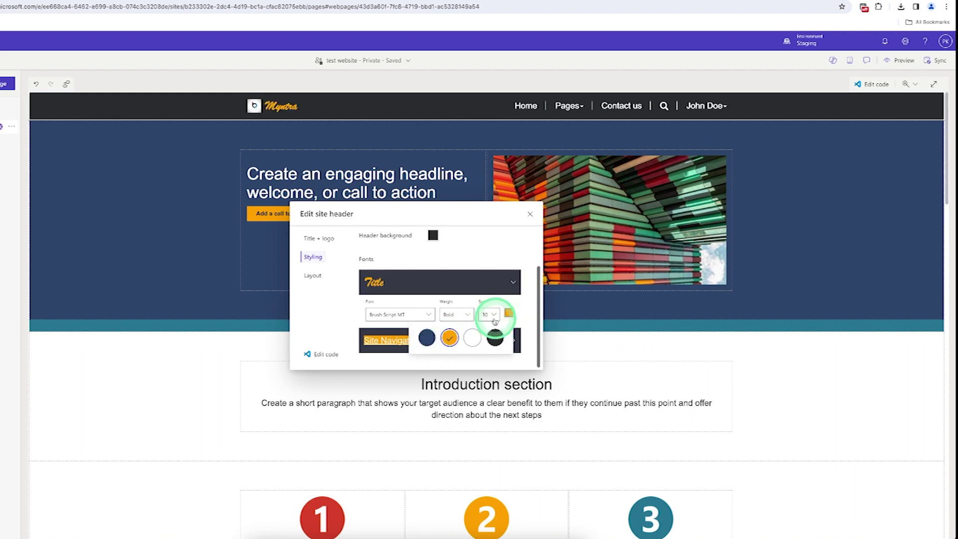
pyautogui.click(508, 315)
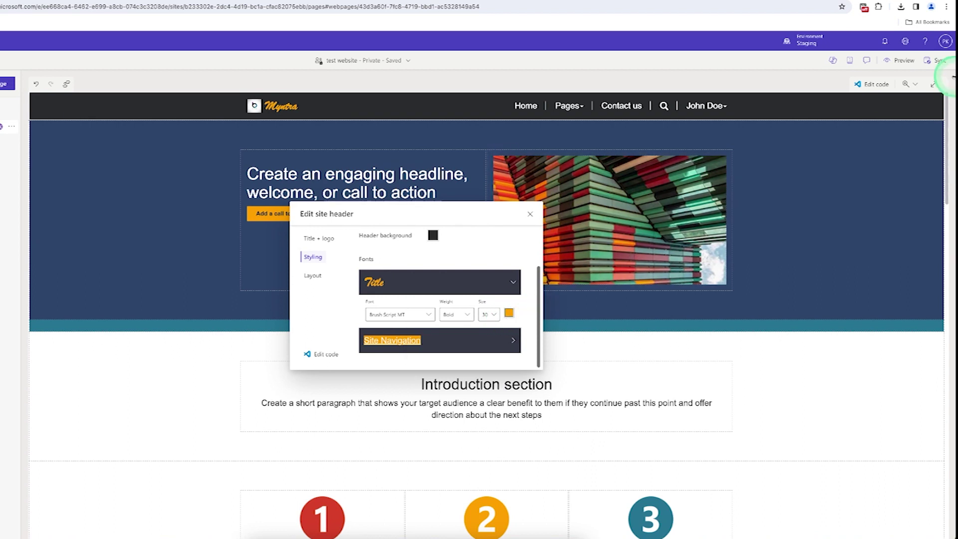
pyautogui.click(936, 65)
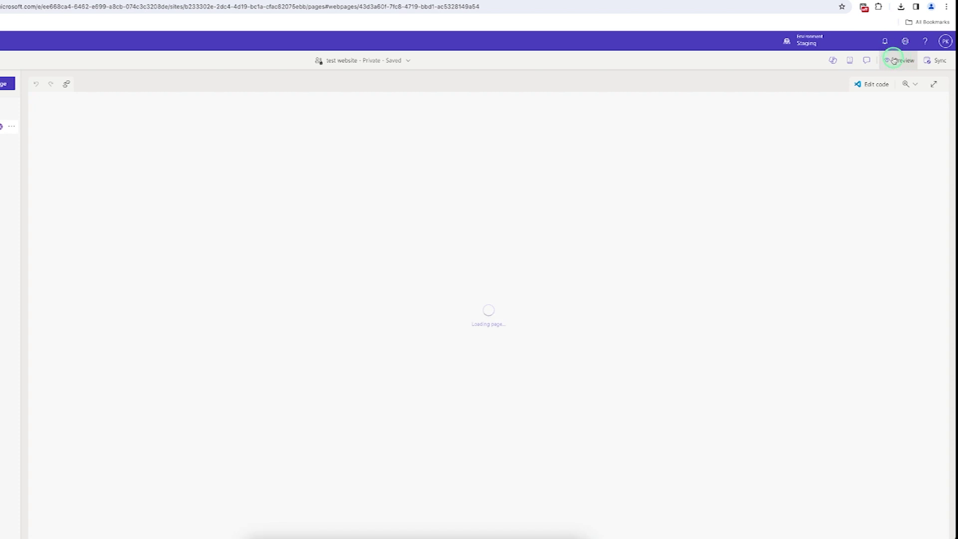
# Step: Preview the updated site on desktop, then bring up the Site Navigation font list
pyautogui.click(894, 62)
pyautogui.click(871, 81)
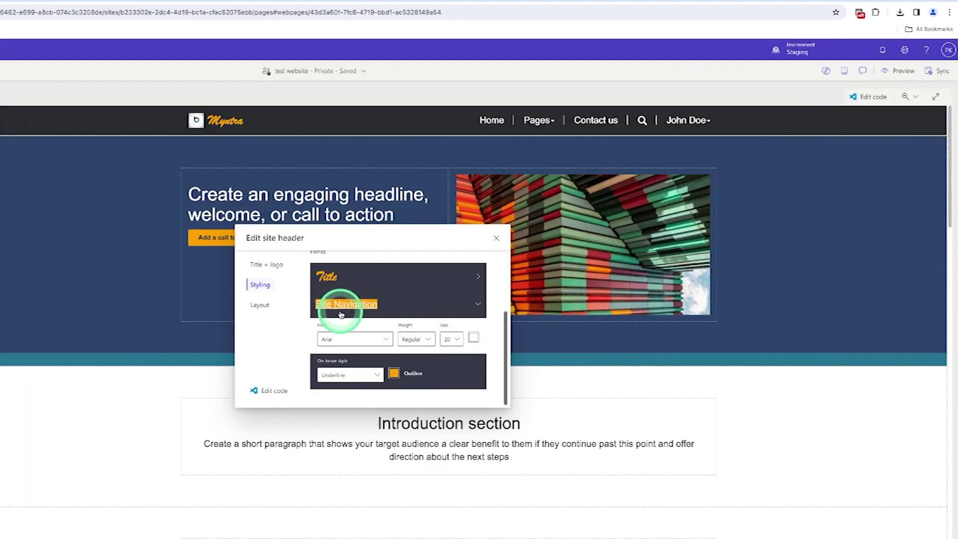
pyautogui.click(388, 342)
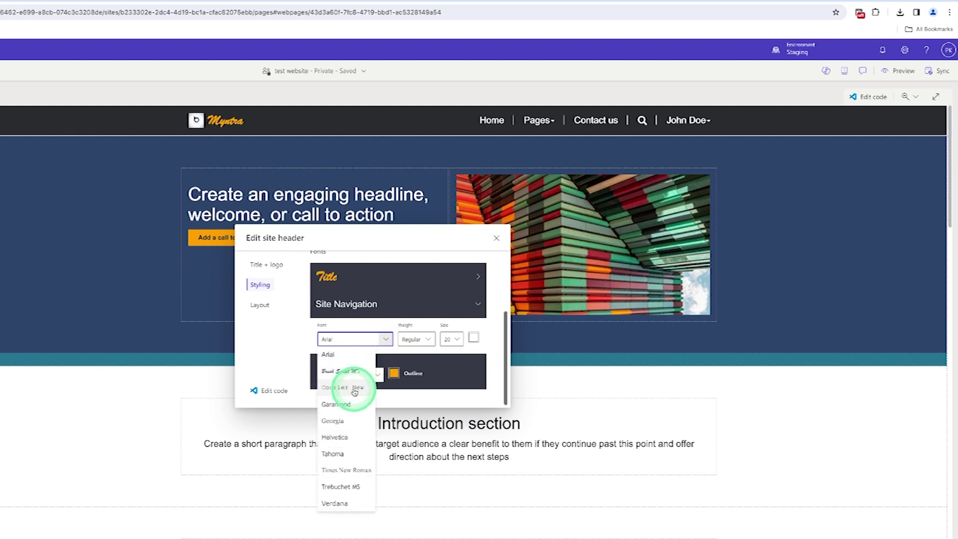
# Step: Set the navigation links to Brush Script MT with Bold weight
pyautogui.click(352, 372)
pyautogui.click(418, 337)
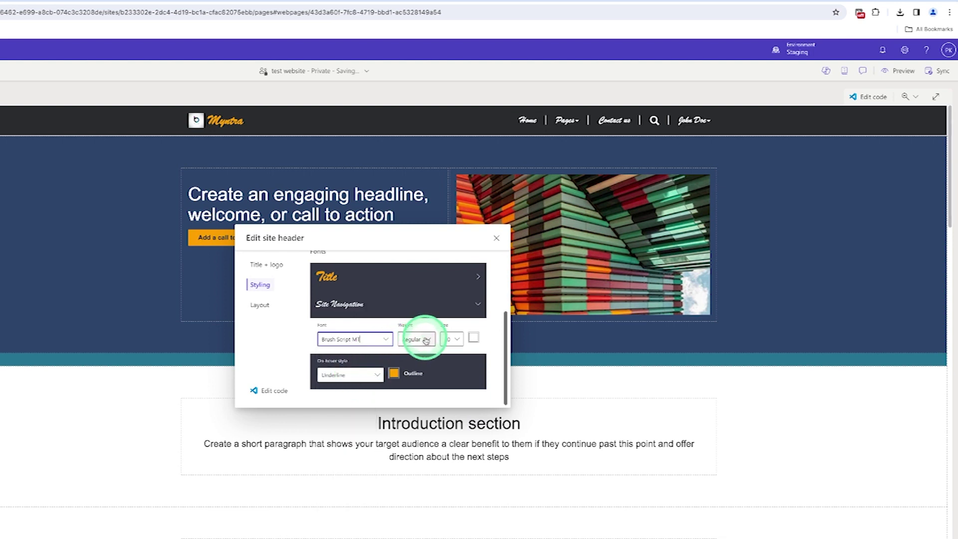
pyautogui.click(427, 340)
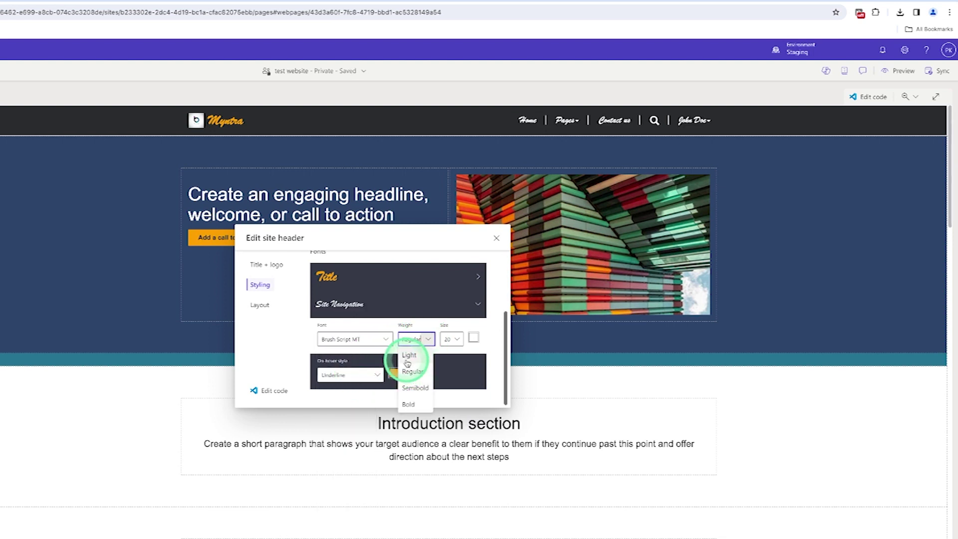
pyautogui.click(407, 359)
pyautogui.click(426, 338)
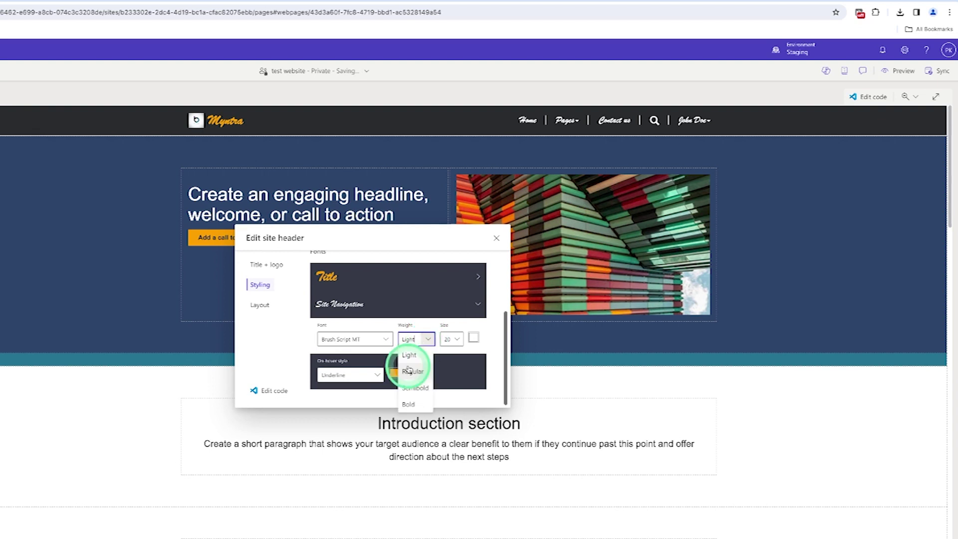
pyautogui.click(410, 370)
pyautogui.click(426, 338)
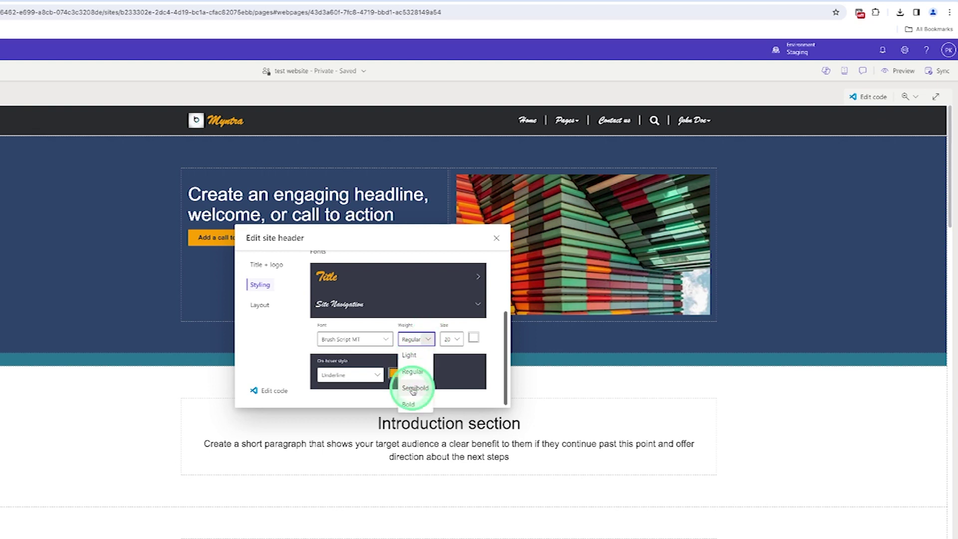
pyautogui.click(416, 382)
pyautogui.click(424, 339)
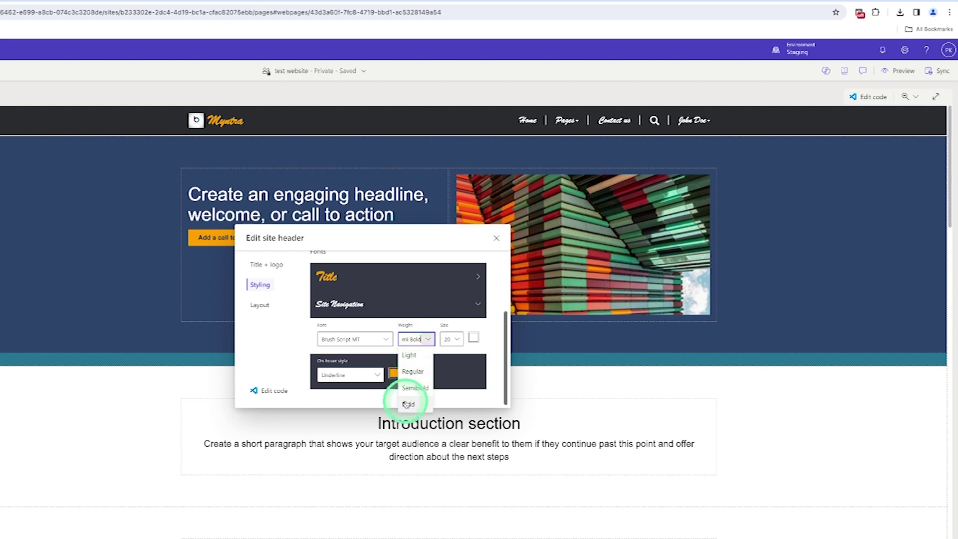
pyautogui.click(407, 404)
# Step: Set the navigation text size to 15 and colour the links orange
pyautogui.click(457, 340)
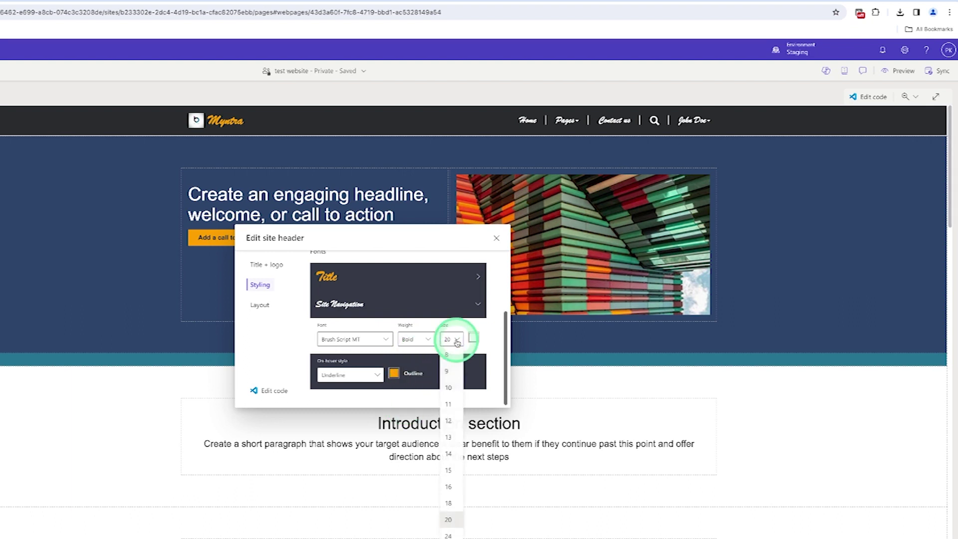
pyautogui.click(448, 536)
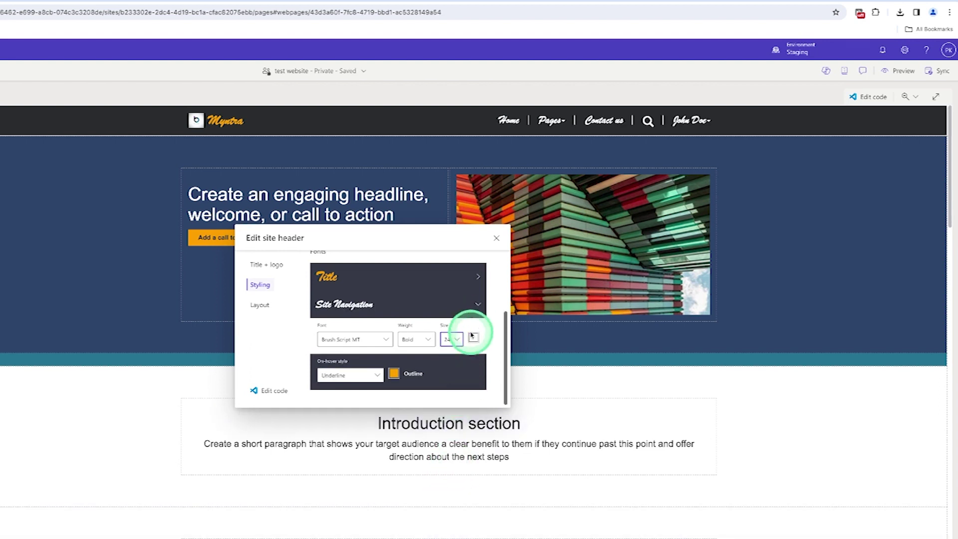
pyautogui.click(461, 344)
pyautogui.click(448, 365)
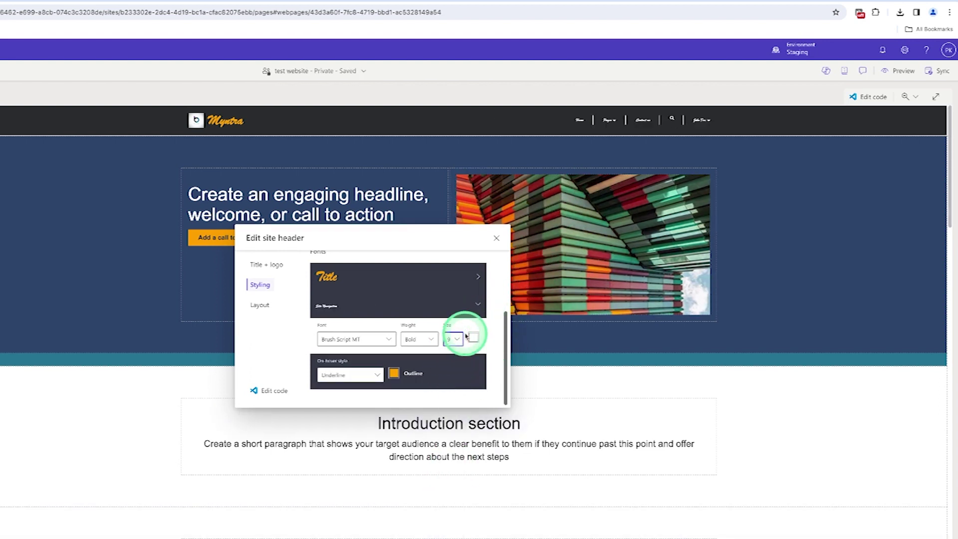
pyautogui.click(451, 471)
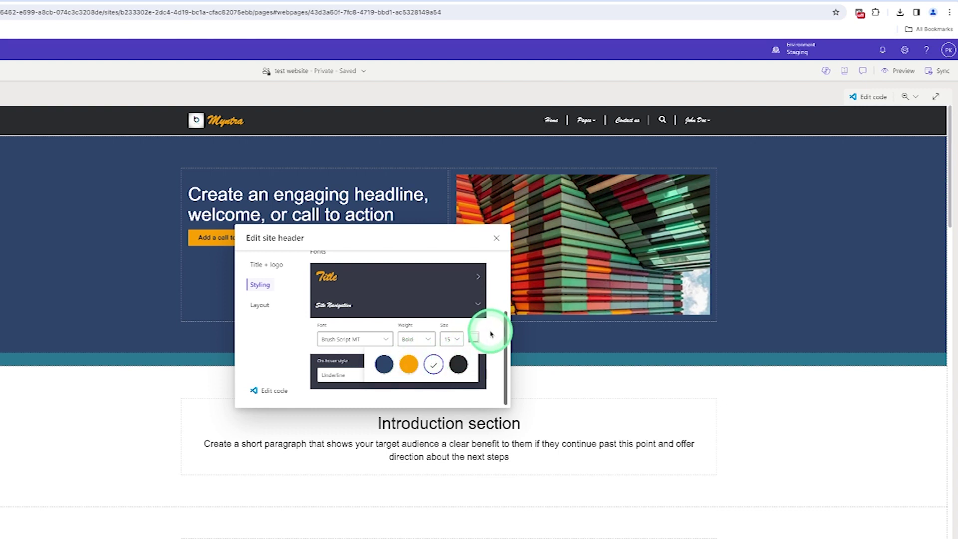
pyautogui.click(384, 368)
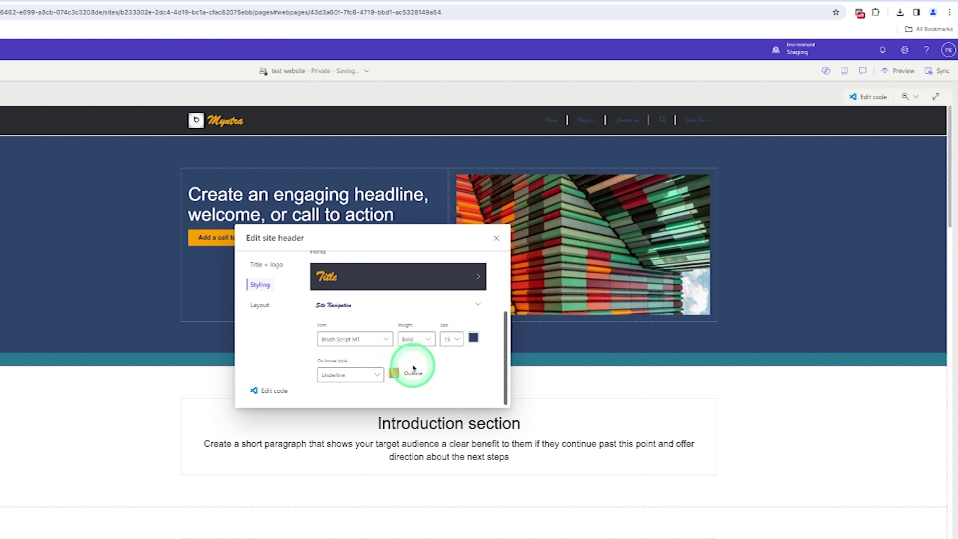
pyautogui.click(473, 340)
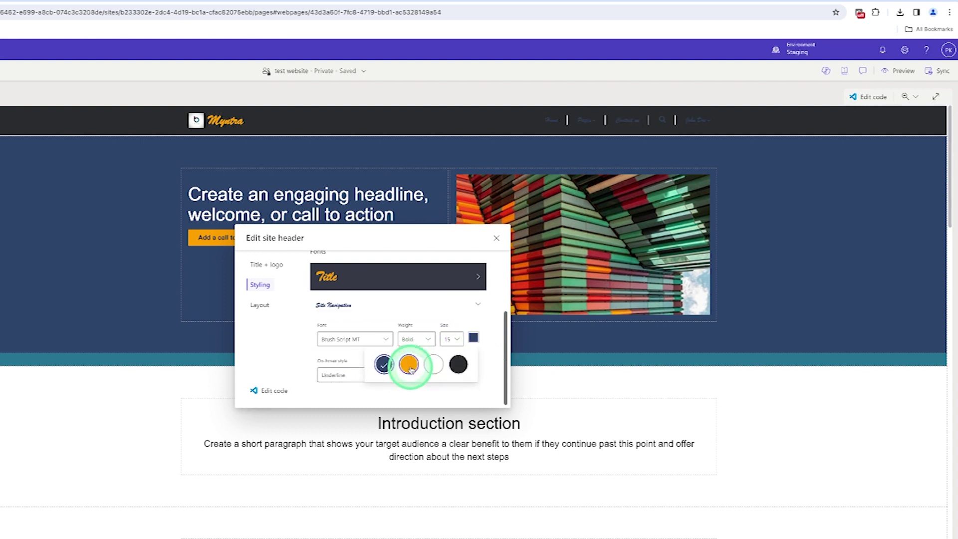
pyautogui.click(406, 363)
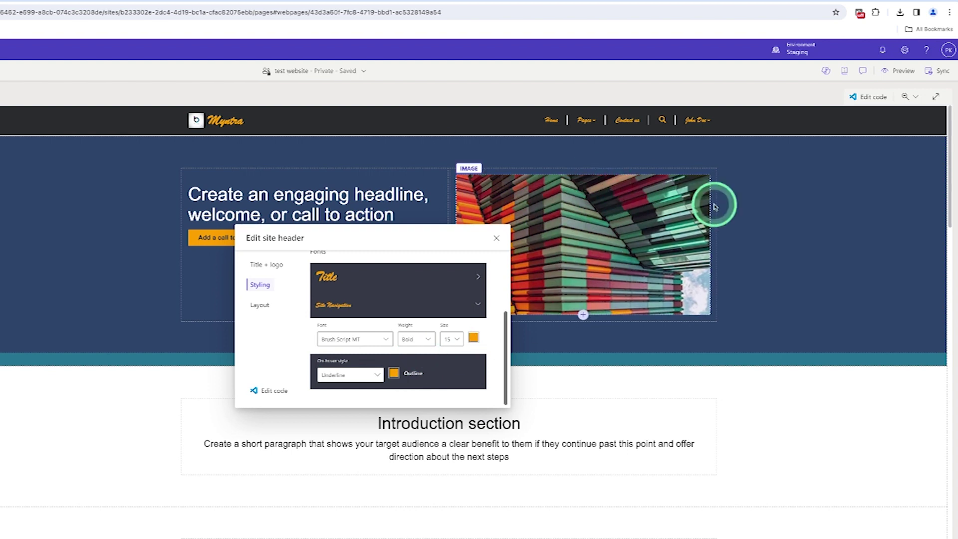
# Step: Close the header settings, preview the site at desktop size and check its Pages menu
pyautogui.click(497, 241)
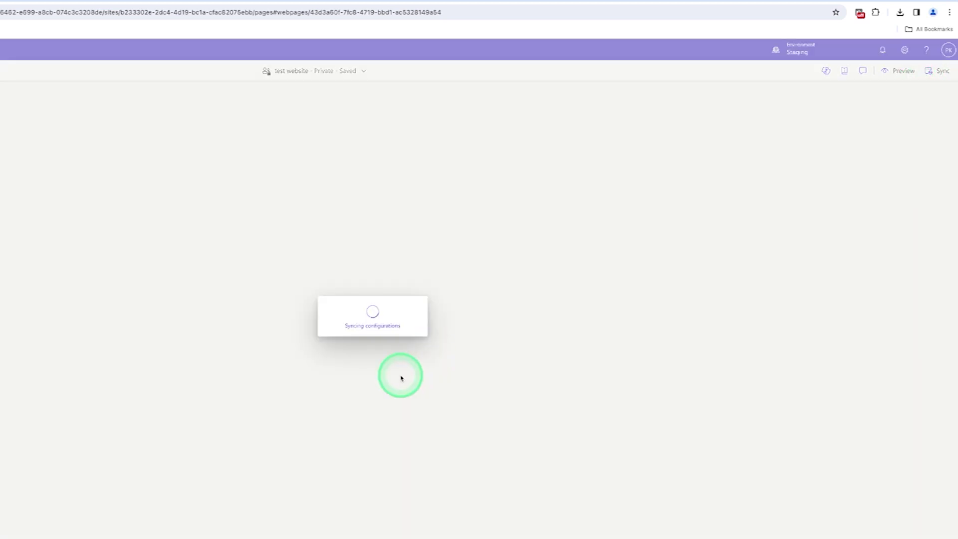
pyautogui.click(898, 75)
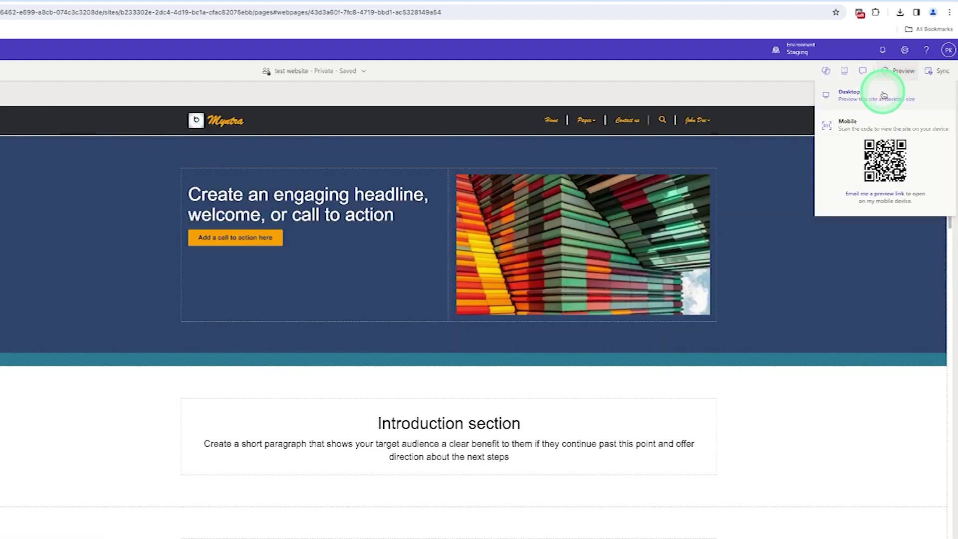
pyautogui.click(877, 98)
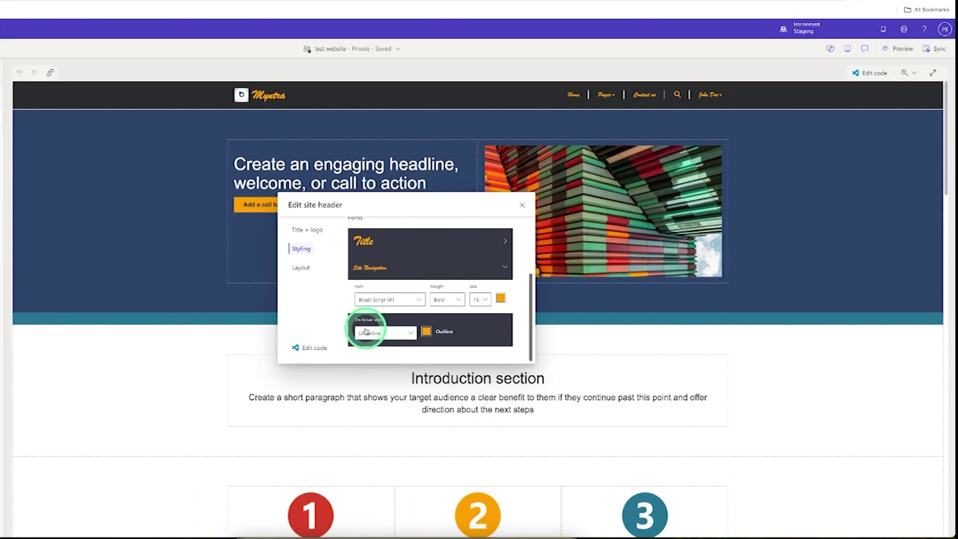
pyautogui.click(366, 334)
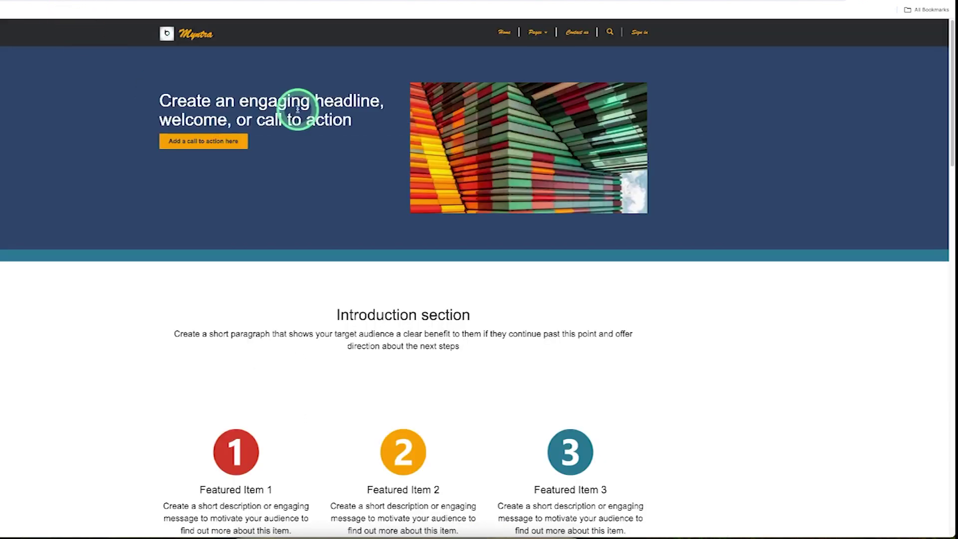
pyautogui.click(535, 33)
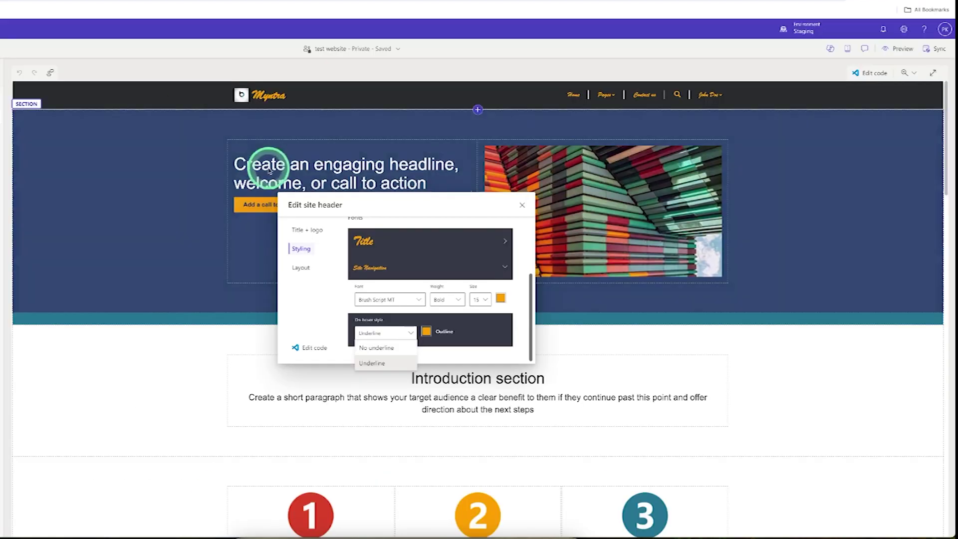
# Step: Set the navigation hover style to No underline with a white outline, then close the dialog
pyautogui.click(378, 349)
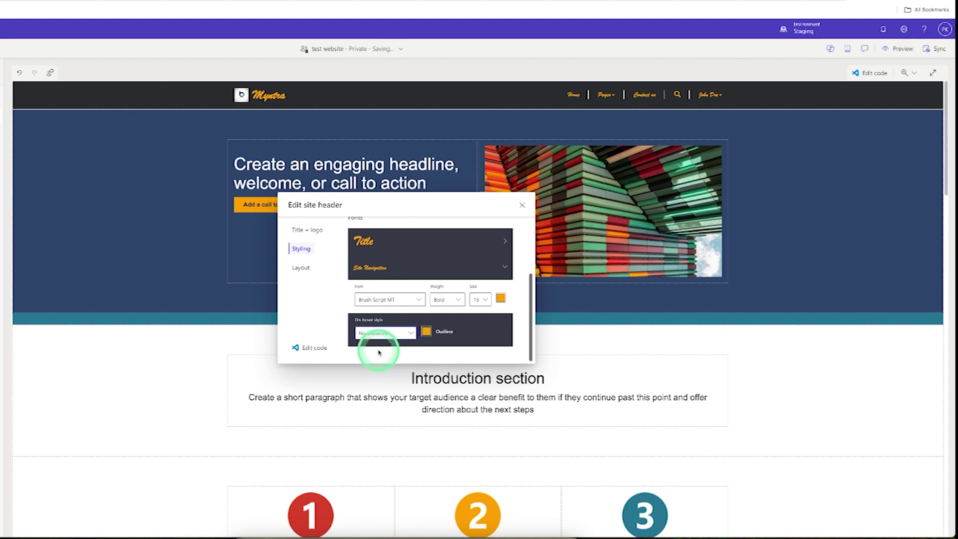
pyautogui.click(432, 337)
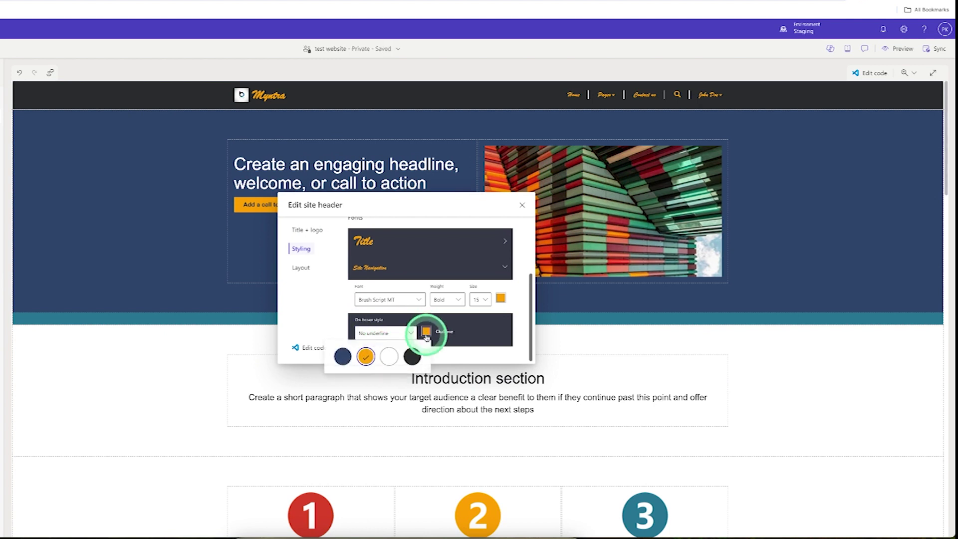
pyautogui.click(389, 358)
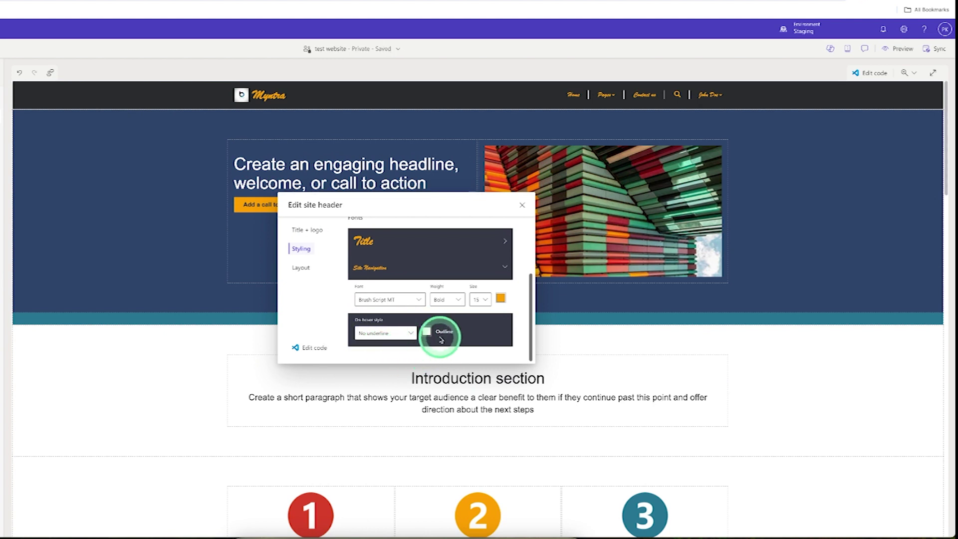
pyautogui.click(523, 206)
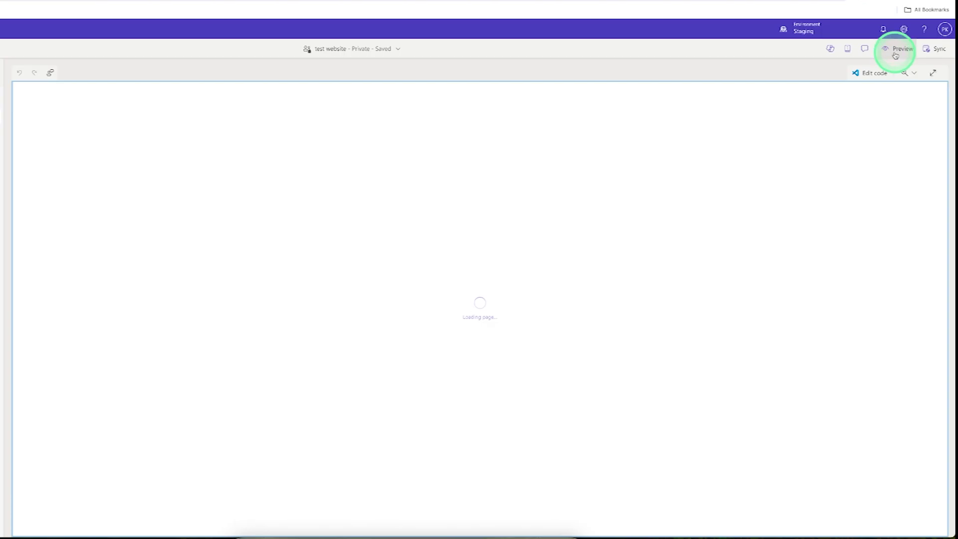
pyautogui.click(899, 48)
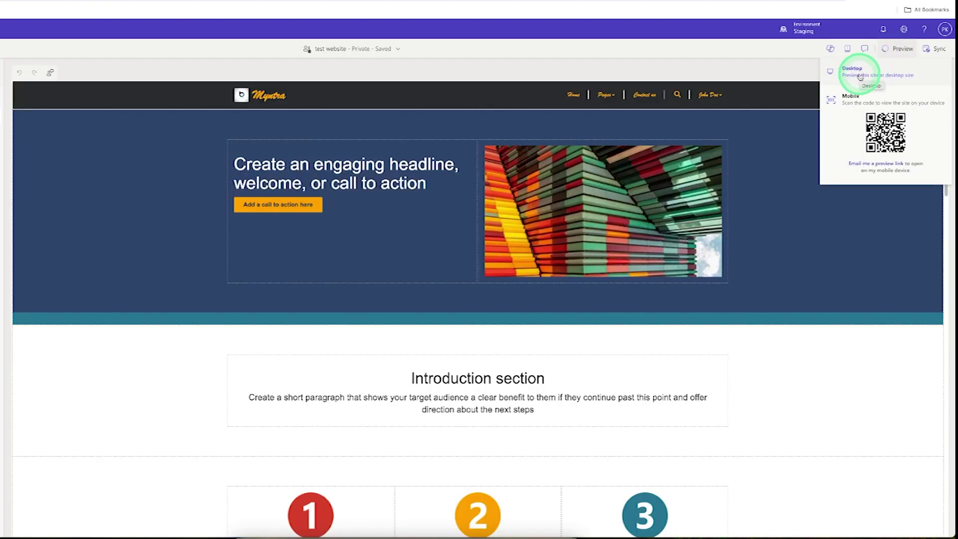
pyautogui.click(861, 76)
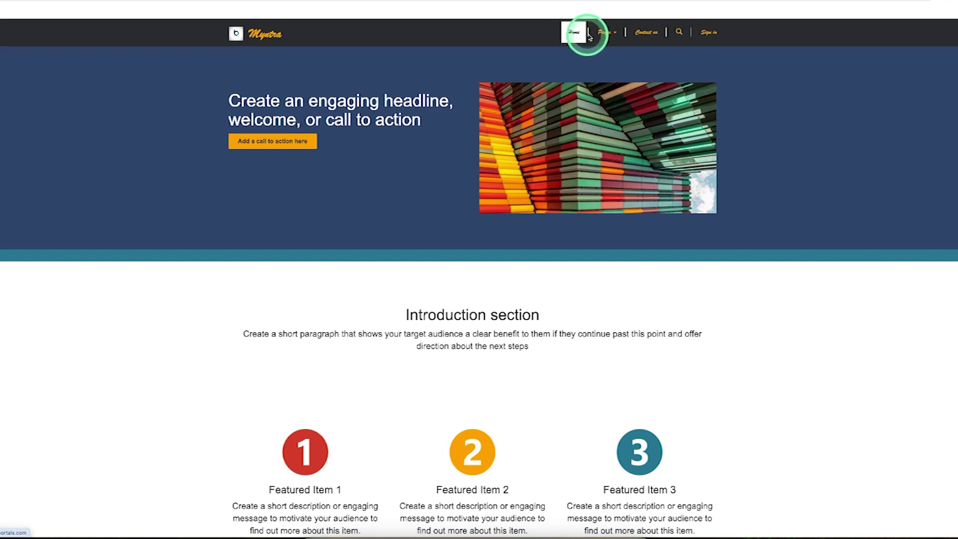
pyautogui.click(616, 39)
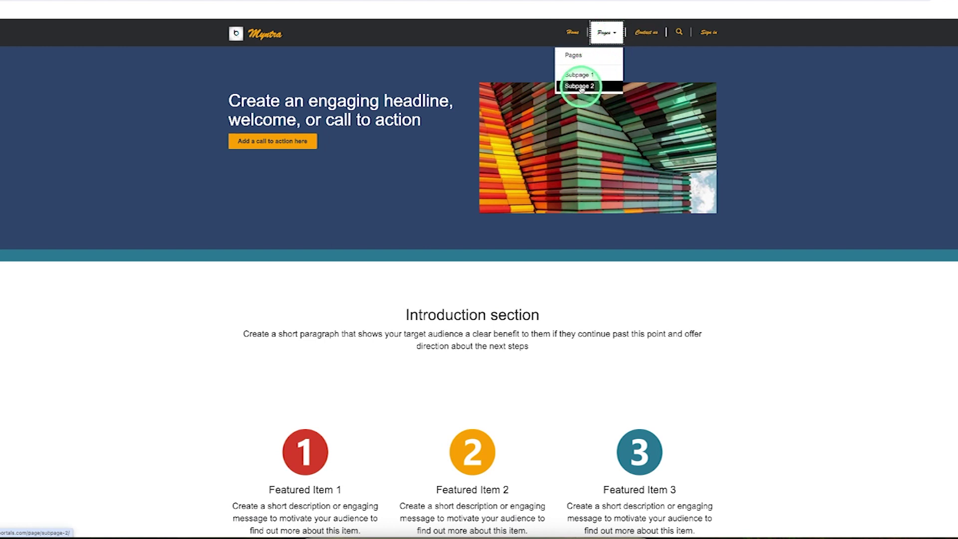
pyautogui.click(26, 5)
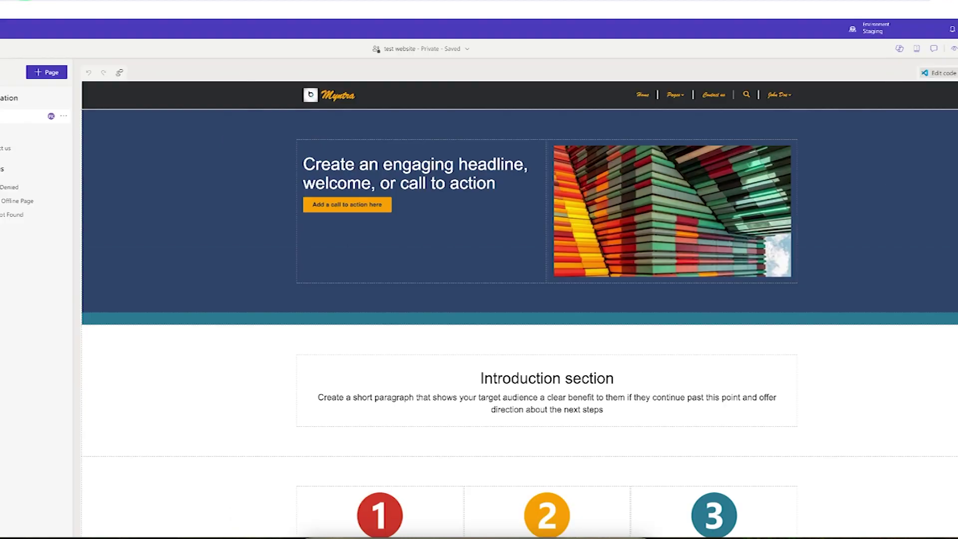
pyautogui.moveTo(504, 94)
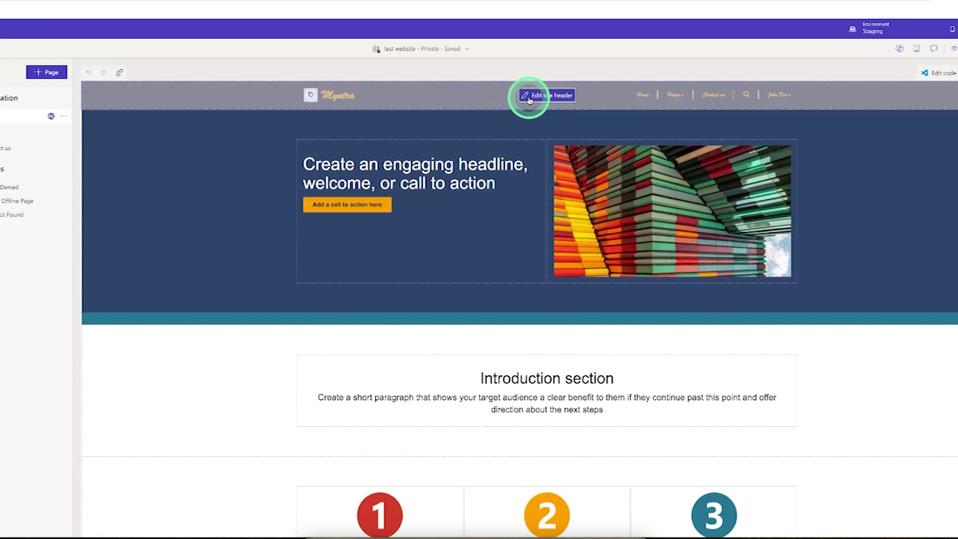
pyautogui.click(530, 99)
pyautogui.click(377, 273)
pyautogui.click(457, 303)
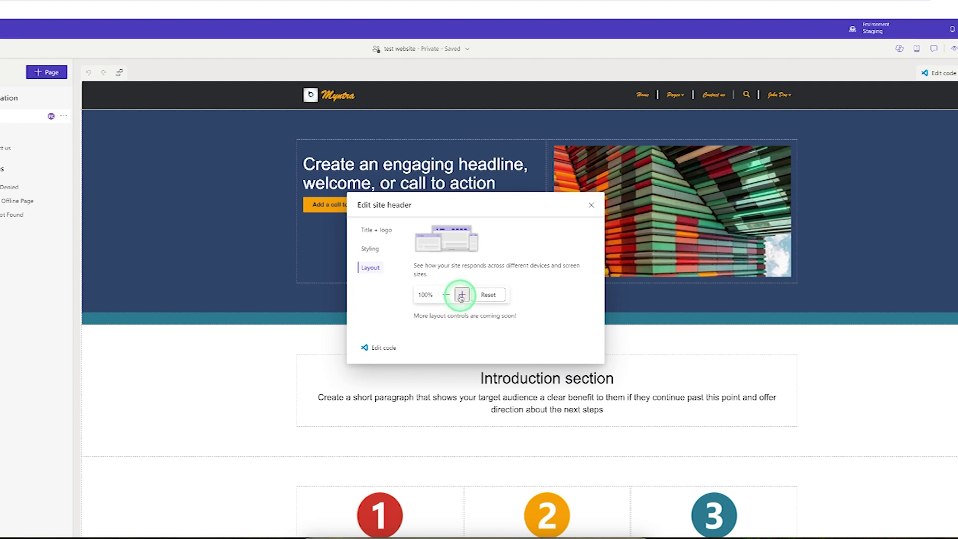
pyautogui.click(461, 295)
pyautogui.click(446, 295)
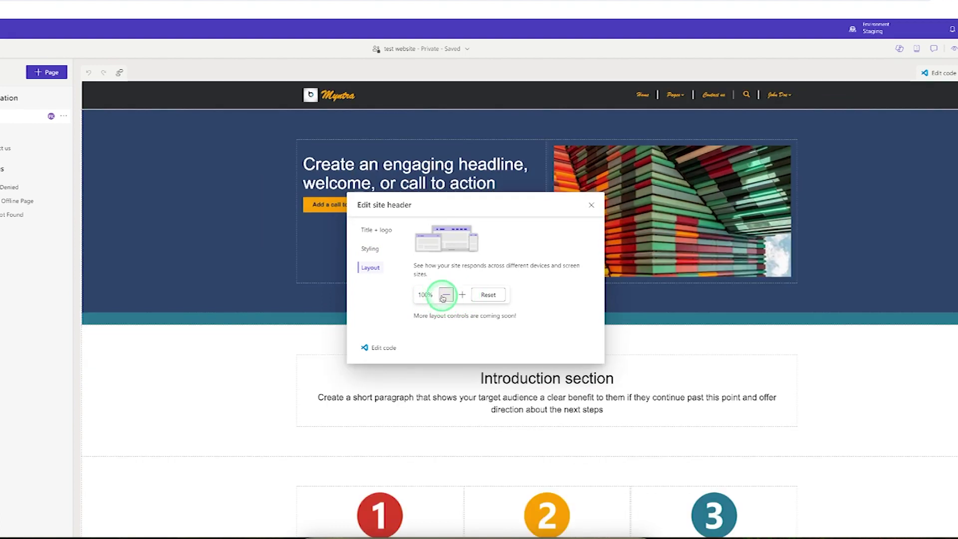
pyautogui.click(446, 295)
pyautogui.click(461, 295)
pyautogui.click(583, 205)
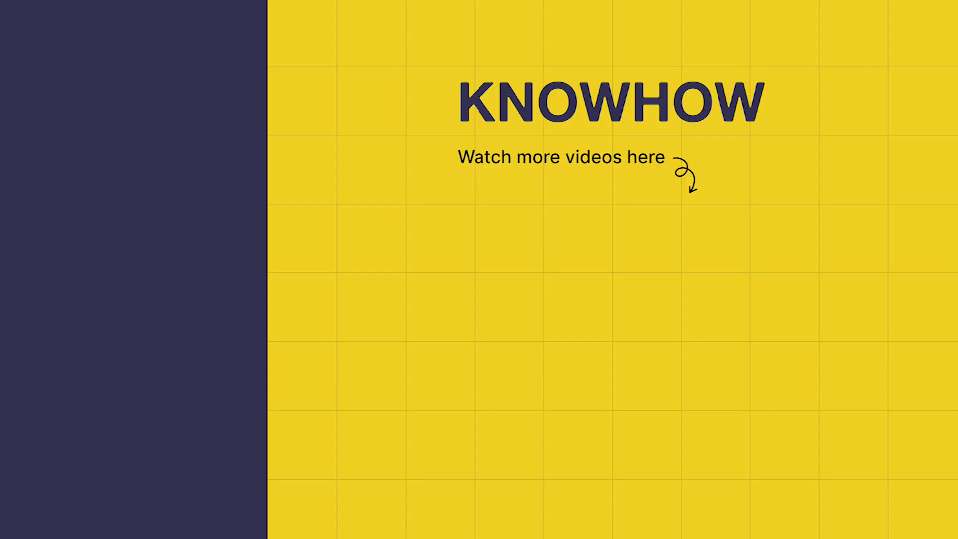